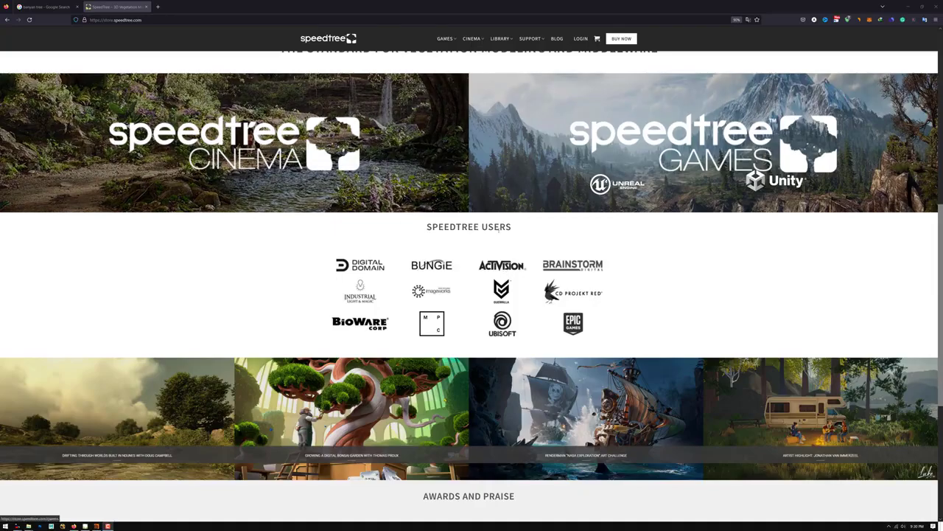
Review the banyan tree photos in the Google image search results as reference.
{"action": "scroll", "coordinate": [375, 201], "scroll_direction": "up", "scroll_amount": 5}
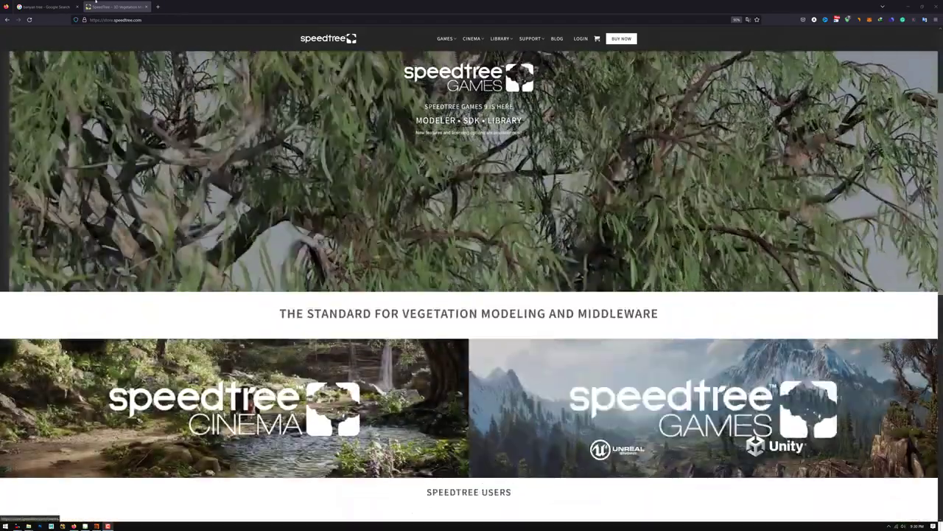
{"action": "left_click", "coordinate": [46, 7]}
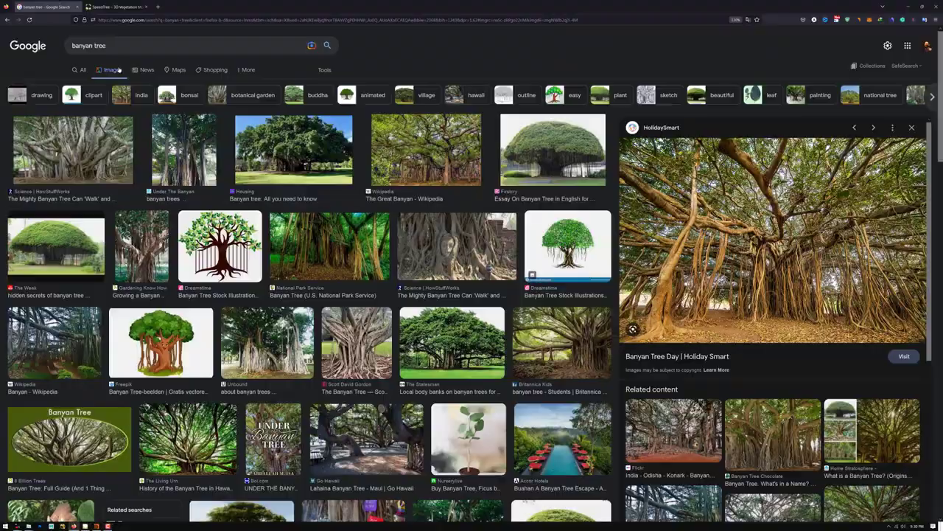
{"action": "scroll", "coordinate": [471, 244], "scroll_direction": "down", "scroll_amount": 3}
{"action": "scroll", "coordinate": [572, 305], "scroll_direction": "up", "scroll_amount": 3}
{"action": "left_click_drag", "start_coordinate": [107, 46], "coordinate": [72, 46]}
{"action": "left_click", "coordinate": [342, 67]}
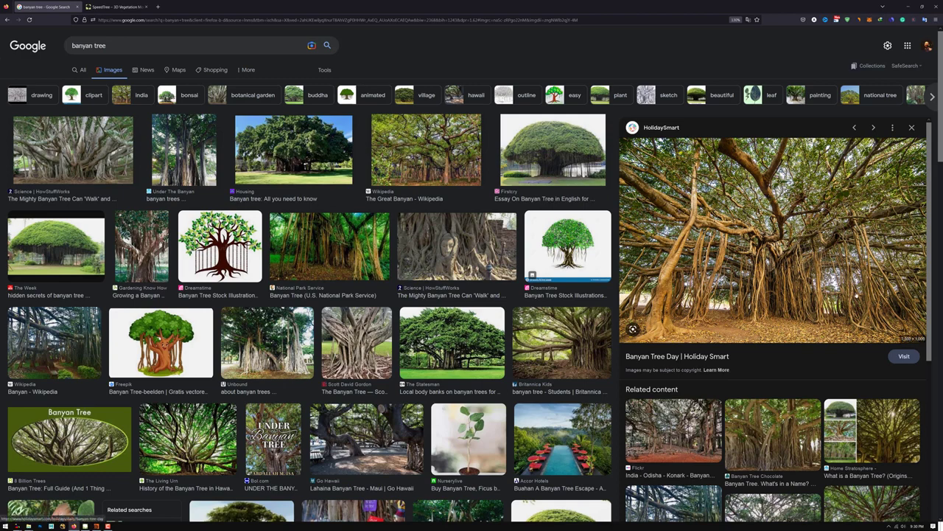
{"action": "scroll", "coordinate": [694, 338], "scroll_direction": "down", "scroll_amount": 5}
{"action": "scroll", "coordinate": [693, 338], "scroll_direction": "up", "scroll_amount": 5}
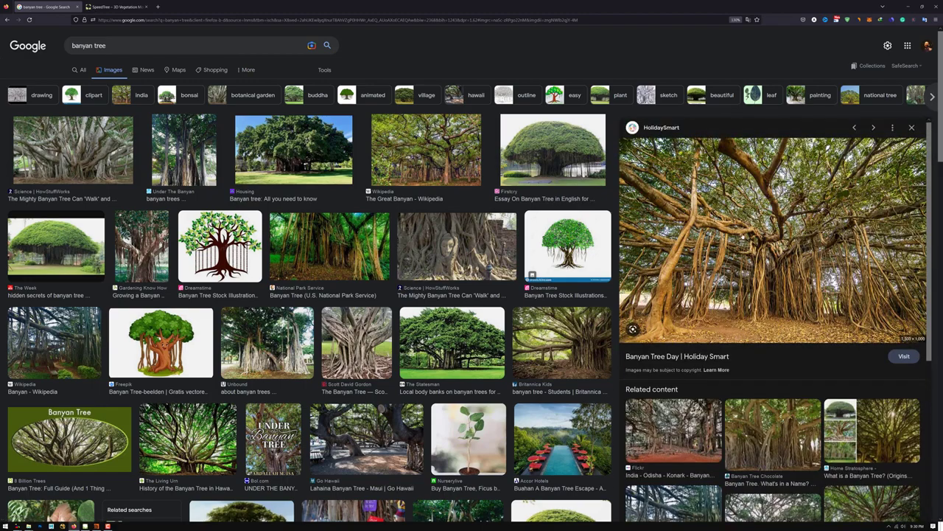
{"action": "scroll", "coordinate": [337, 212], "scroll_direction": "down", "scroll_amount": 5}
{"action": "scroll", "coordinate": [338, 212], "scroll_direction": "up", "scroll_amount": 5}
Search the SpeedTree store library for "banyan" and look over the Banyan: Species Pack product page.
{"action": "left_click", "coordinate": [100, 3]}
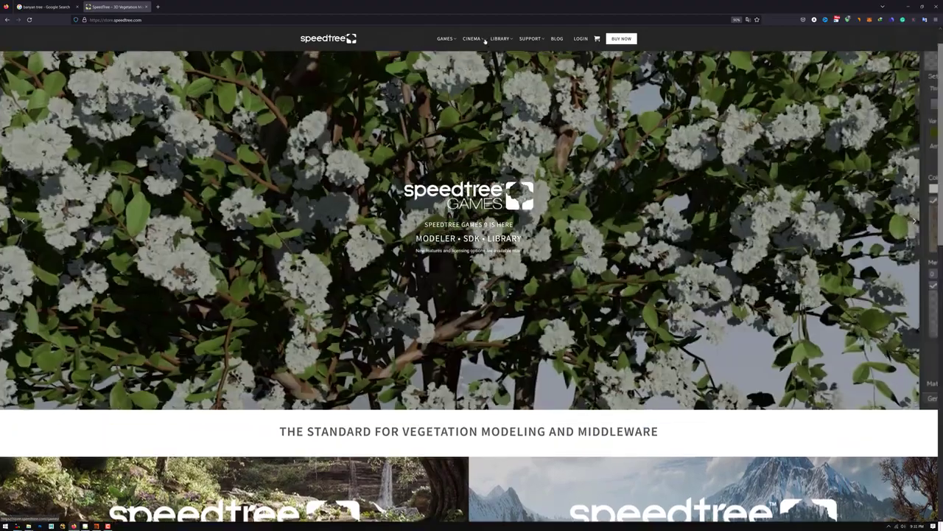
{"action": "mouse_move", "coordinate": [502, 42]}
{"action": "left_click", "coordinate": [506, 62]}
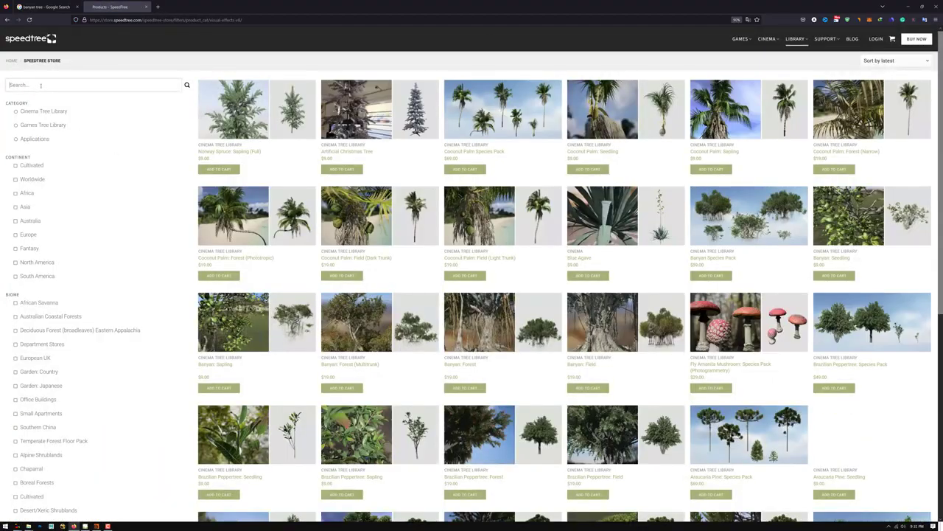
{"action": "left_click", "coordinate": [40, 85]}
{"action": "type", "text": "banyan"}
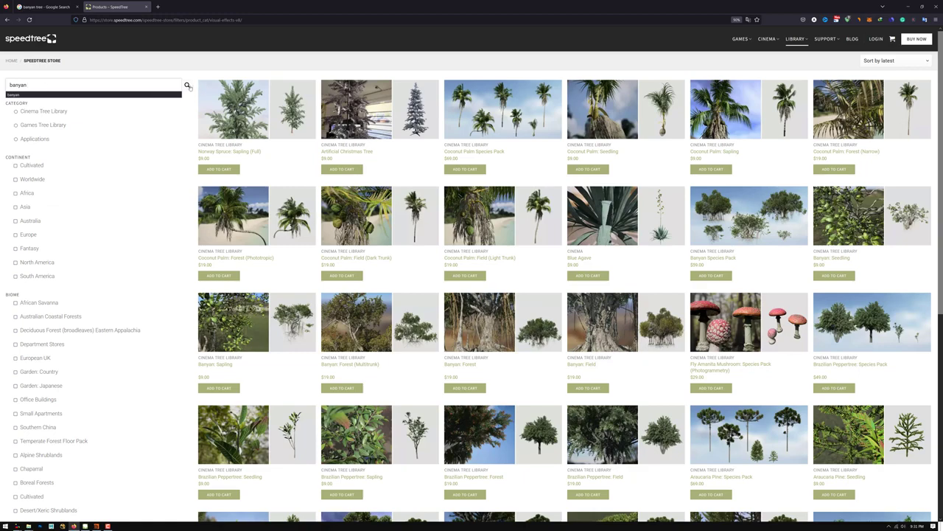
{"action": "left_click", "coordinate": [188, 86]}
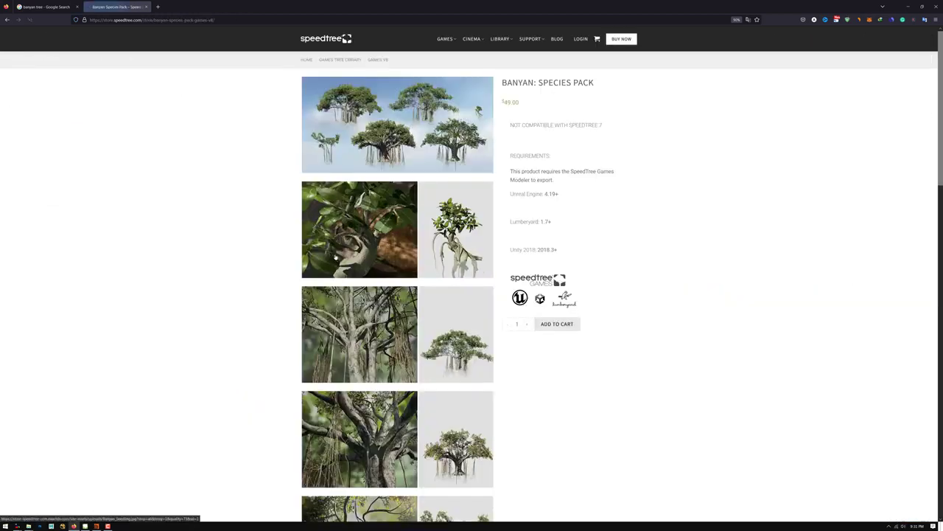
{"action": "scroll", "coordinate": [476, 253], "scroll_direction": "down", "scroll_amount": 3}
{"action": "scroll", "coordinate": [476, 253], "scroll_direction": "up", "scroll_amount": 2}
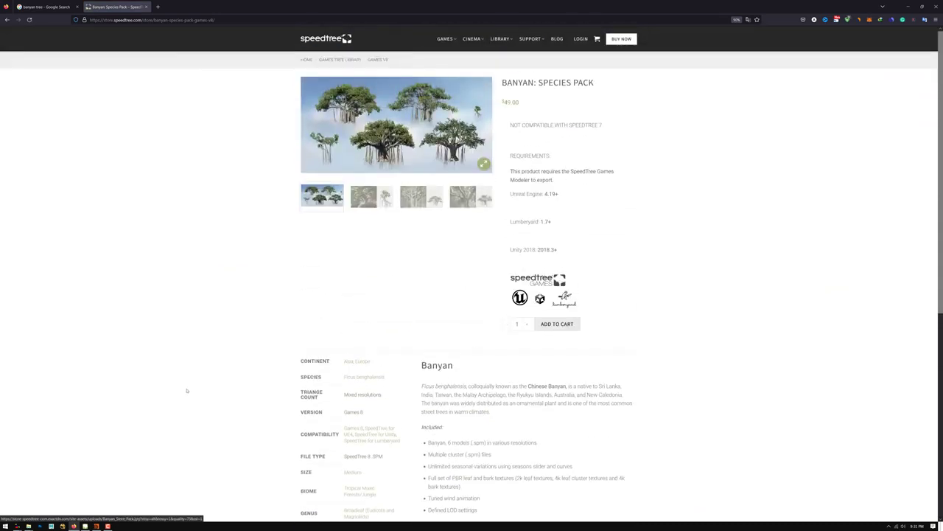
Switch to SpeedTree Cinema Modeler and view the whole banyan tree model.
{"action": "left_click", "coordinate": [85, 525]}
{"action": "scroll", "coordinate": [465, 361], "scroll_direction": "up", "scroll_amount": 3}
{"action": "scroll", "coordinate": [465, 361], "scroll_direction": "down", "scroll_amount": 3}
{"action": "left_click_drag", "start_coordinate": [465, 361], "coordinate": [546, 365]}
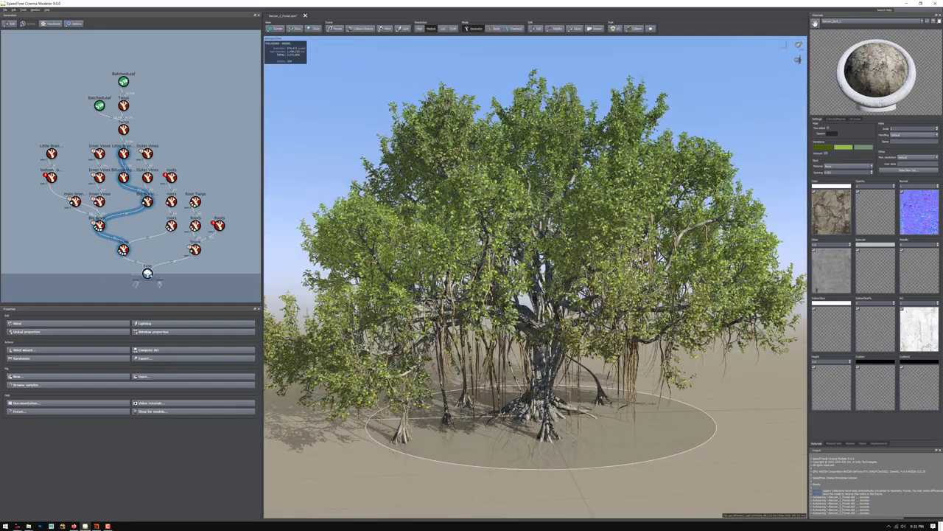
Set the Branches/Caps geometry of the Tree generator to Triangles.
{"action": "left_click", "coordinate": [147, 273]}
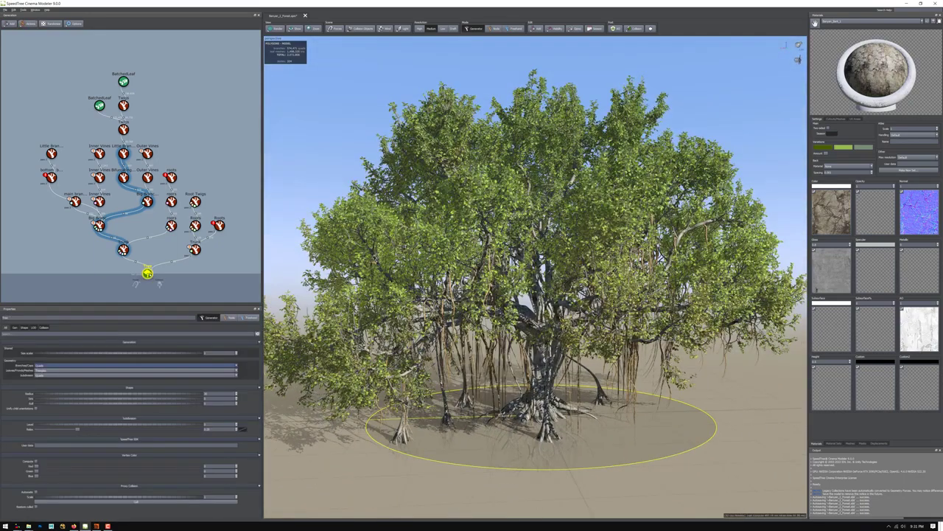
{"action": "left_click", "coordinate": [44, 366]}
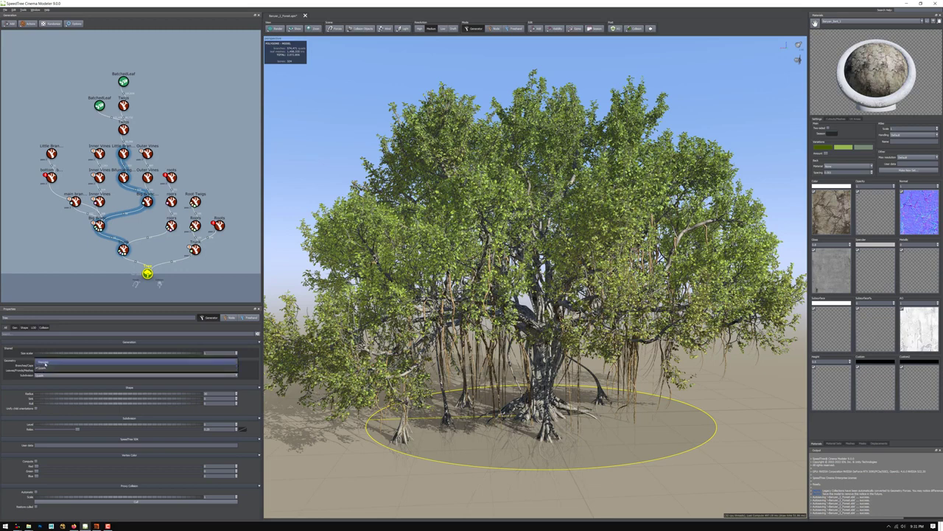
{"action": "left_click", "coordinate": [44, 362]}
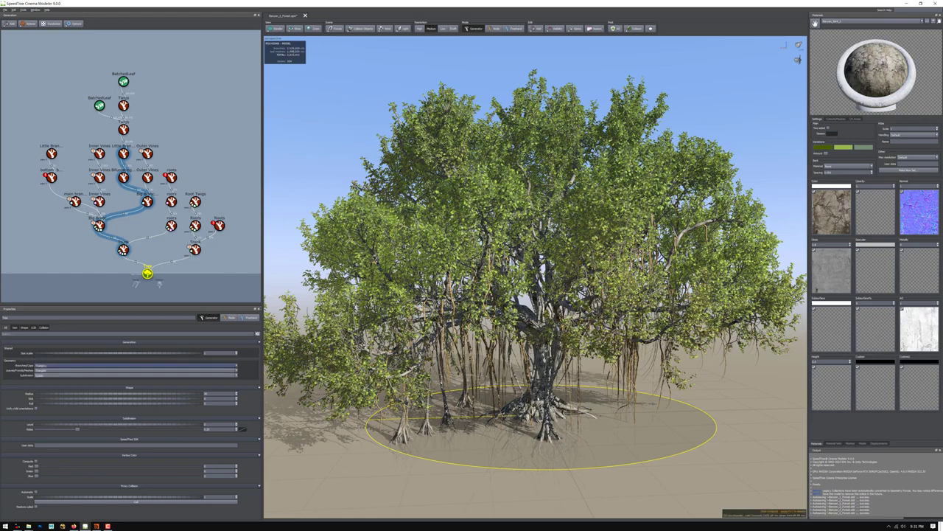
Turn on the wireframe display and examine the mesh topology of the trunk and main branches up close.
{"action": "left_click_drag", "start_coordinate": [535, 294], "coordinate": [472, 272]}
{"action": "scroll", "coordinate": [535, 276], "scroll_direction": "up", "scroll_amount": 2}
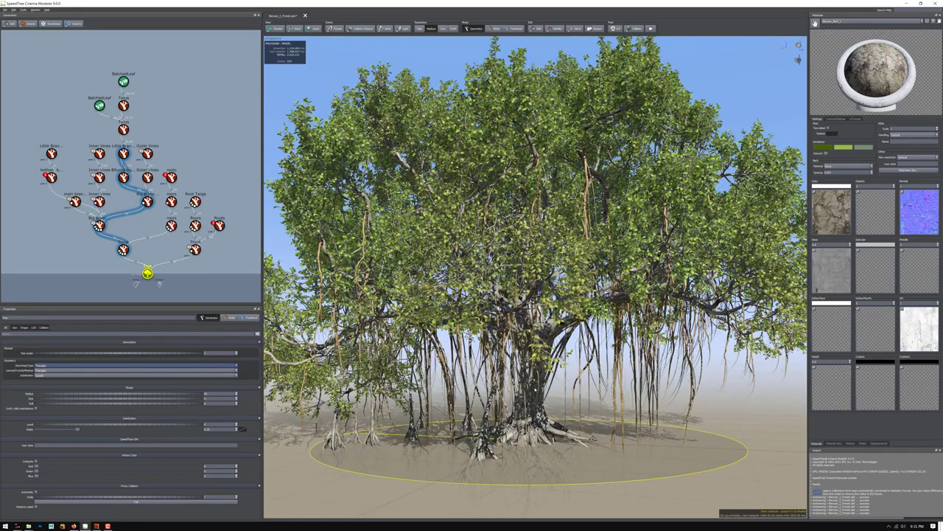
{"action": "key", "text": "w"}
{"action": "scroll", "coordinate": [535, 390], "scroll_direction": "up", "scroll_amount": 4}
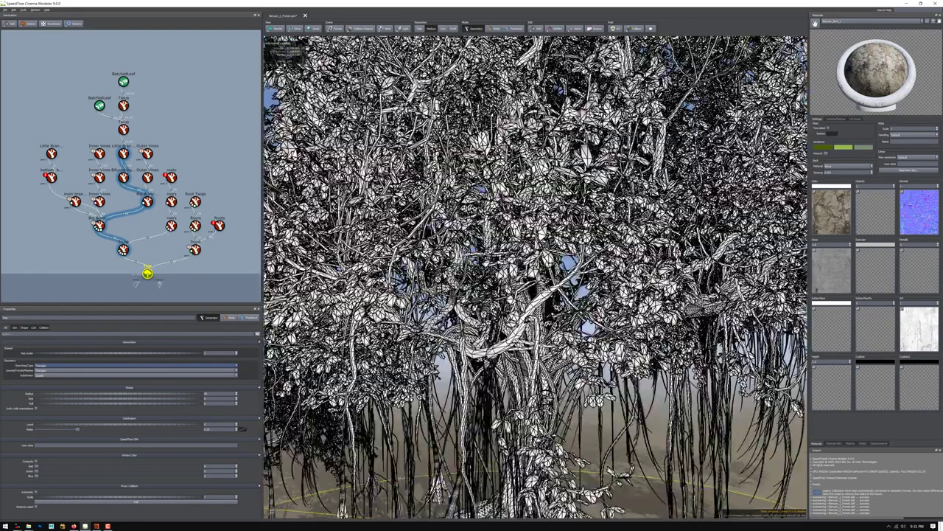
{"action": "middle_click_drag", "start_coordinate": [535, 390], "coordinate": [536, 338]}
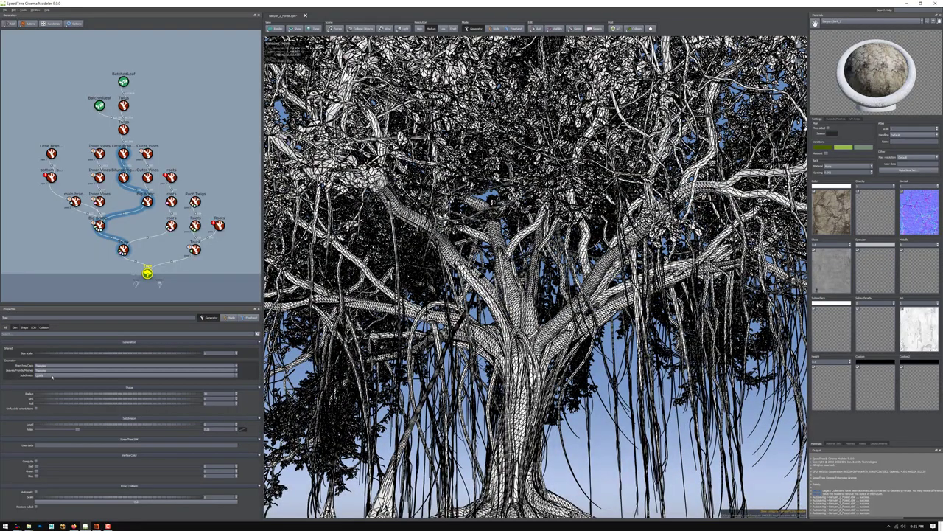
Set the Tree generator's Branches/Caps geometry to Quads, check the mesh, and turn off the wireframe display.
{"action": "left_click", "coordinate": [50, 376]}
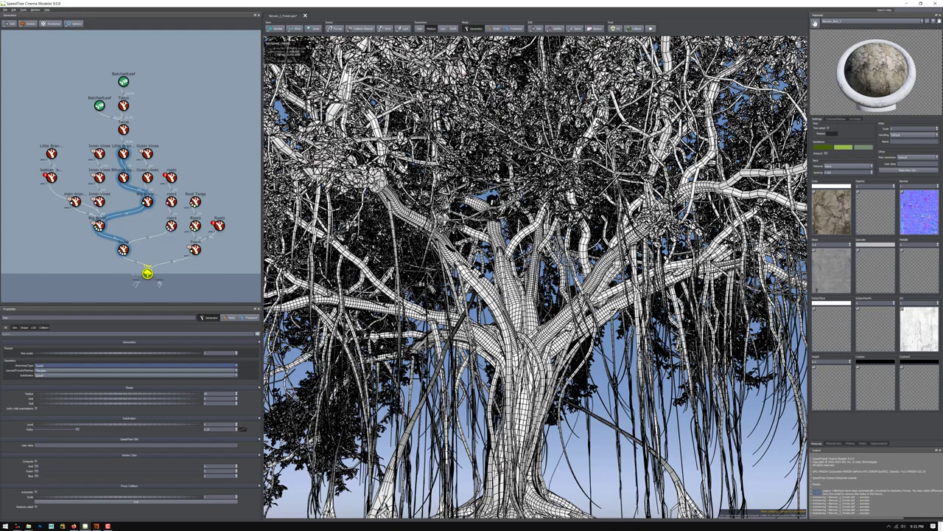
{"action": "scroll", "coordinate": [516, 325], "scroll_direction": "down", "scroll_amount": 8}
{"action": "mouse_move", "coordinate": [516, 309]}
{"action": "left_mouse_down"}
{"action": "mouse_move", "coordinate": [516, 347]}
{"action": "mouse_move", "coordinate": [515, 310]}
{"action": "left_mouse_up"}
{"action": "scroll", "coordinate": [516, 309], "scroll_direction": "down", "scroll_amount": 3}
{"action": "scroll", "coordinate": [516, 309], "scroll_direction": "up", "scroll_amount": 6}
{"action": "key", "text": "w"}
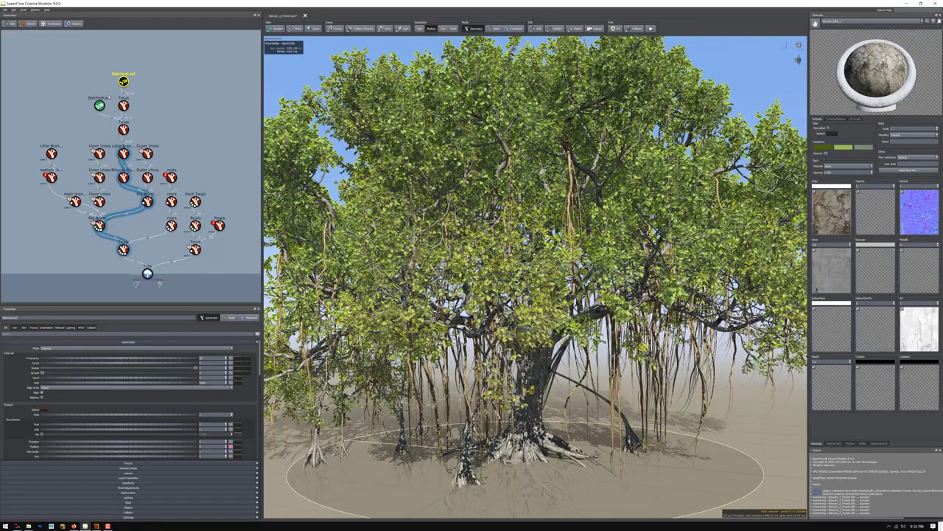
Hide the BatchedLeaf generator attached to the uppermost Twigs generator.
{"action": "left_click", "coordinate": [99, 106]}
{"action": "left_click", "coordinate": [124, 82]}
{"action": "left_click", "coordinate": [99, 105]}
{"action": "scroll", "coordinate": [113, 95], "scroll_direction": "down", "scroll_amount": 2}
{"action": "scroll", "coordinate": [113, 96], "scroll_direction": "up", "scroll_amount": 4}
{"action": "scroll", "coordinate": [114, 95], "scroll_direction": "up", "scroll_amount": 2}
{"action": "middle_click_drag", "start_coordinate": [170, 94], "coordinate": [200, 200]}
{"action": "scroll", "coordinate": [151, 120], "scroll_direction": "up", "scroll_amount": 1}
{"action": "left_click", "coordinate": [147, 116]}
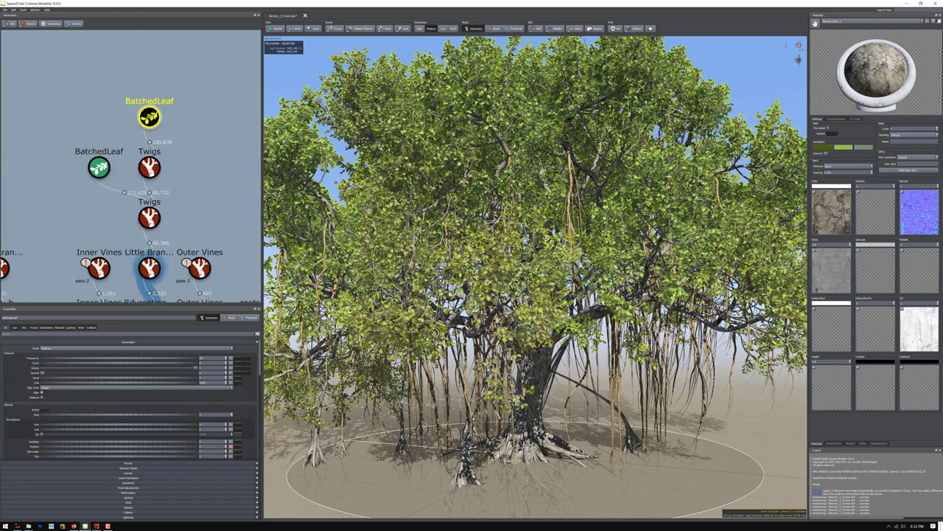
{"action": "key", "text": "h"}
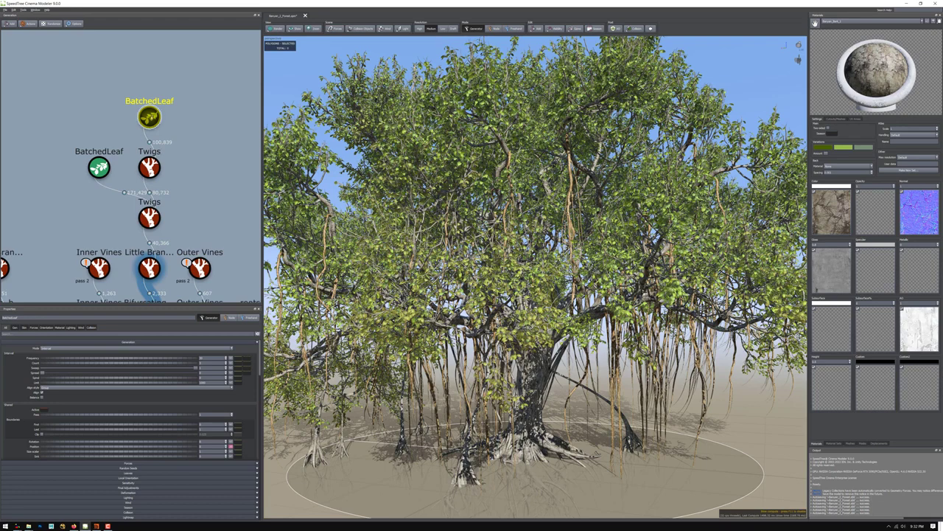
Compare the two leaf sets by showing only the uppermost BatchedLeaf generator, then hiding both.
{"action": "left_click", "coordinate": [148, 118]}
{"action": "left_click", "coordinate": [99, 167]}
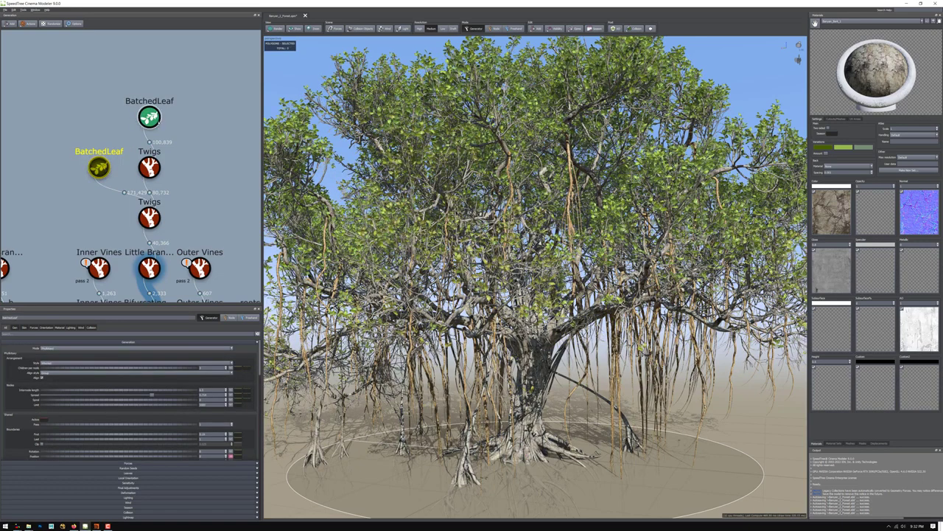
{"action": "left_click", "coordinate": [148, 117]}
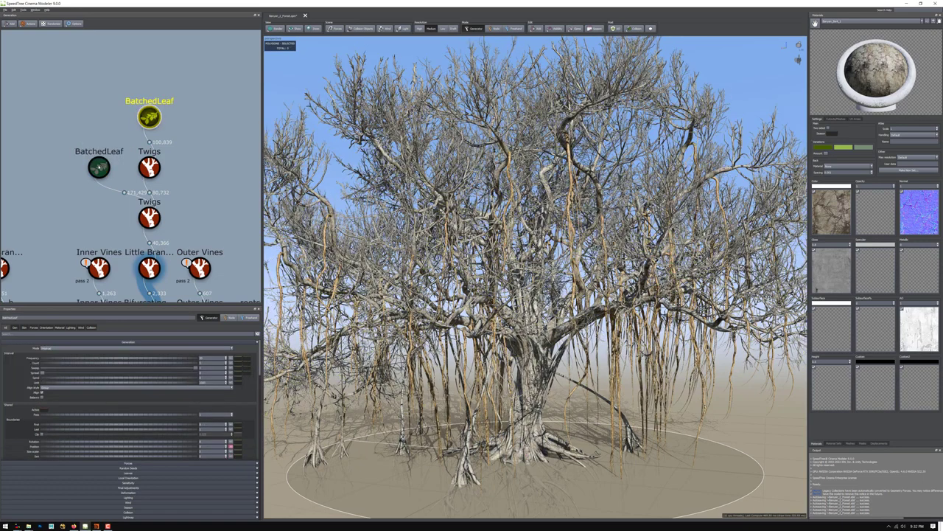
Unhide both BatchedLeaf generators and clear the selection.
{"action": "left_click", "coordinate": [98, 168]}
{"action": "key", "text": "h"}
{"action": "left_click", "coordinate": [153, 121]}
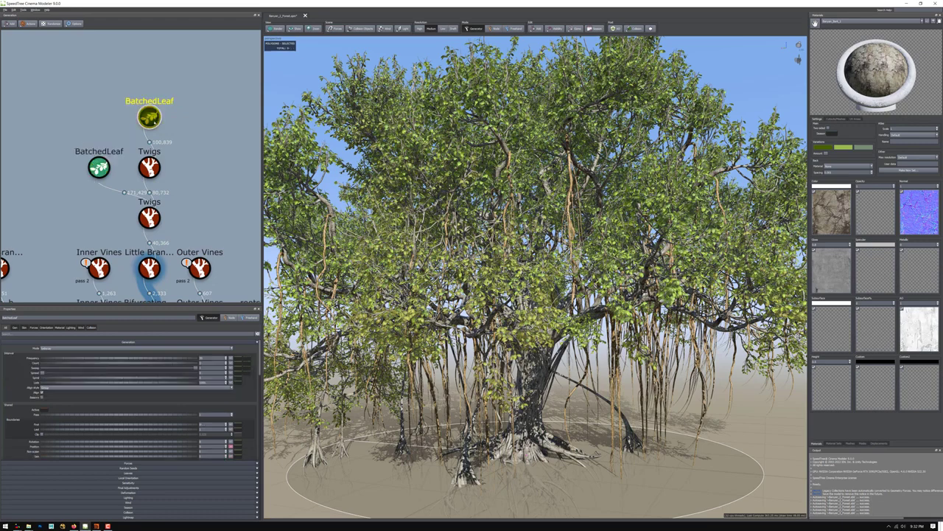
{"action": "key", "text": "h"}
{"action": "key", "text": "Escape"}
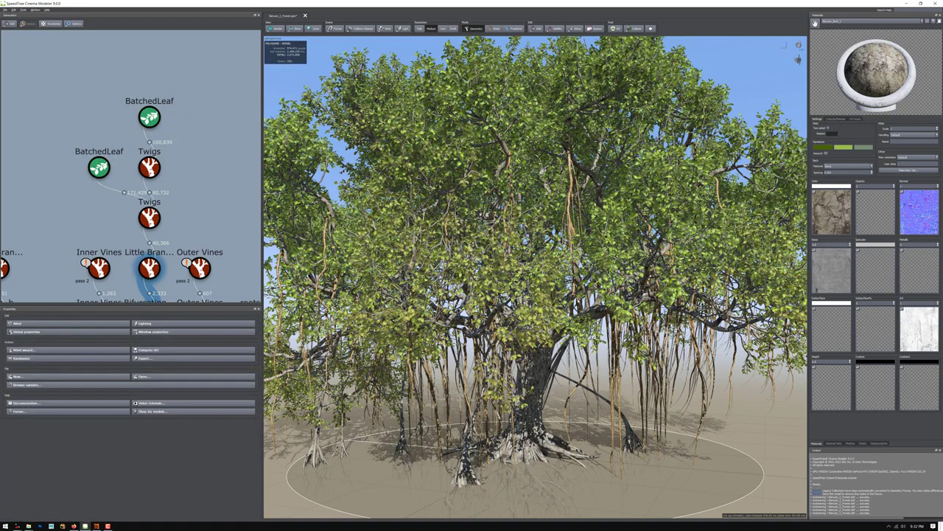
Start exporting only the uppermost BatchedLeaf generator as a mesh, with Universal Scene Description (*.usd) as the file type.
{"action": "mouse_move", "coordinate": [170, 178]}
{"action": "right_mouse_down"}
{"action": "mouse_move", "coordinate": [170, 156]}
{"action": "mouse_move", "coordinate": [170, 181]}
{"action": "right_mouse_up"}
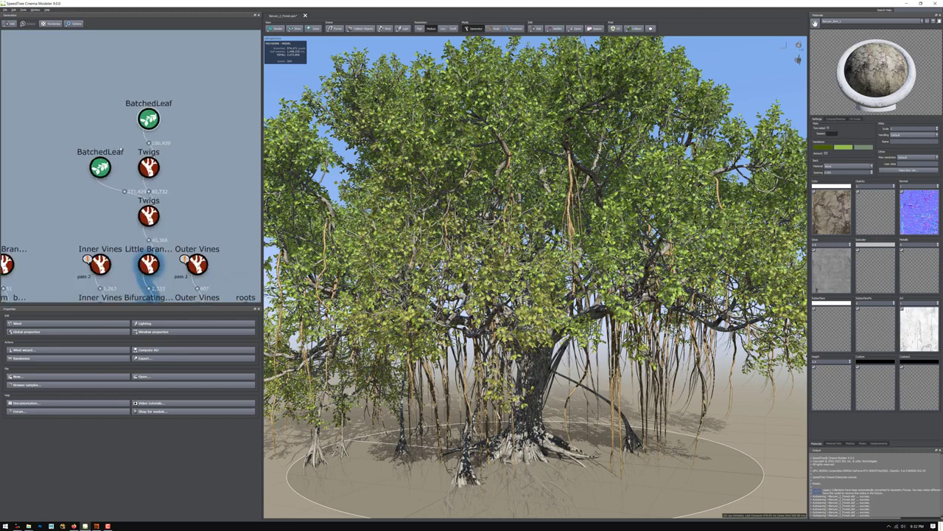
{"action": "left_click", "coordinate": [148, 117]}
{"action": "left_click", "coordinate": [13, 9]}
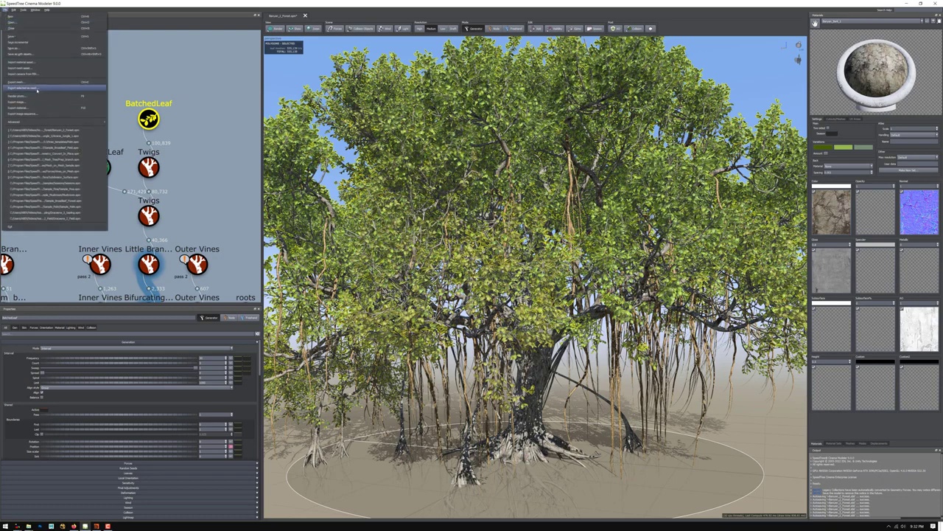
{"action": "left_click", "coordinate": [37, 90]}
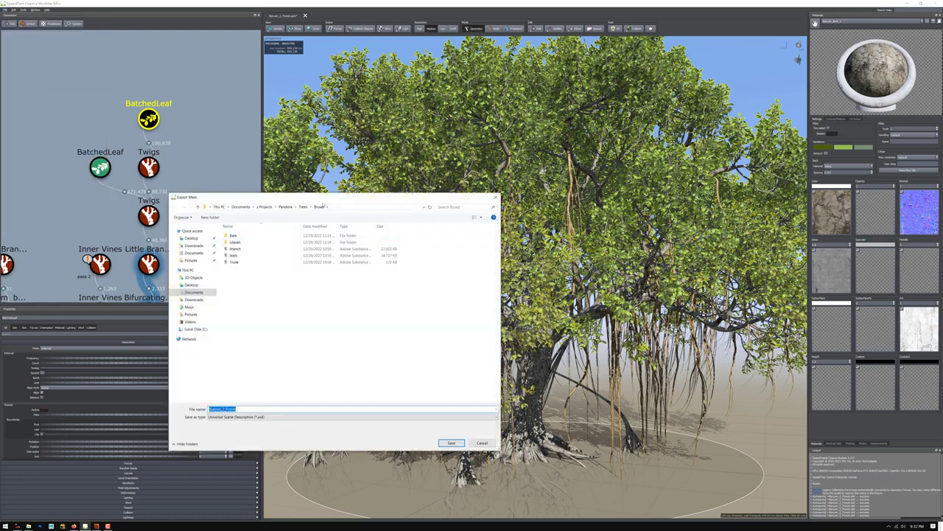
{"action": "left_click_drag", "start_coordinate": [336, 193], "coordinate": [321, 180]}
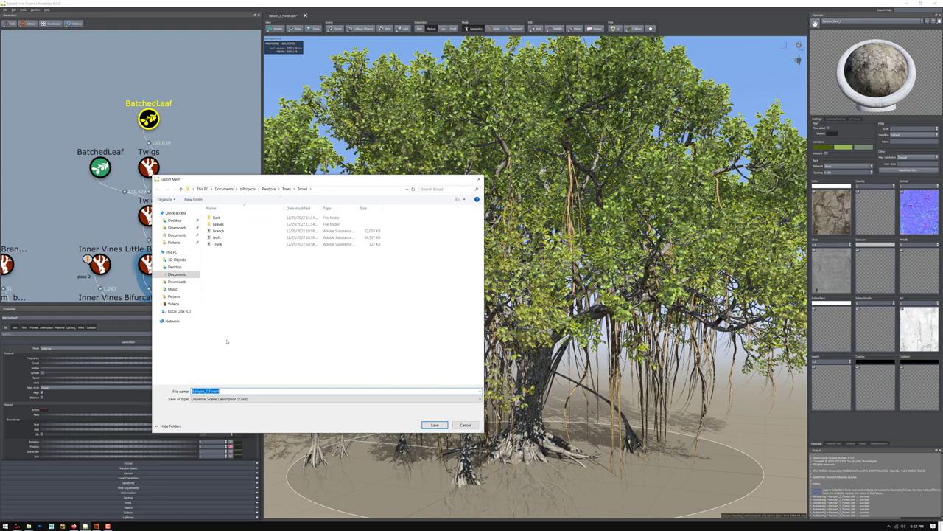
{"action": "left_click", "coordinate": [221, 398]}
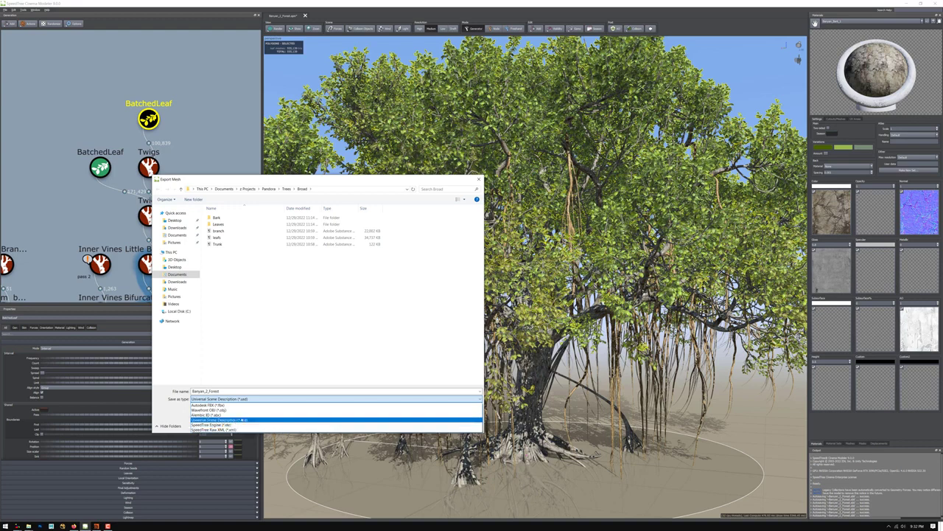
{"action": "left_click", "coordinate": [221, 420]}
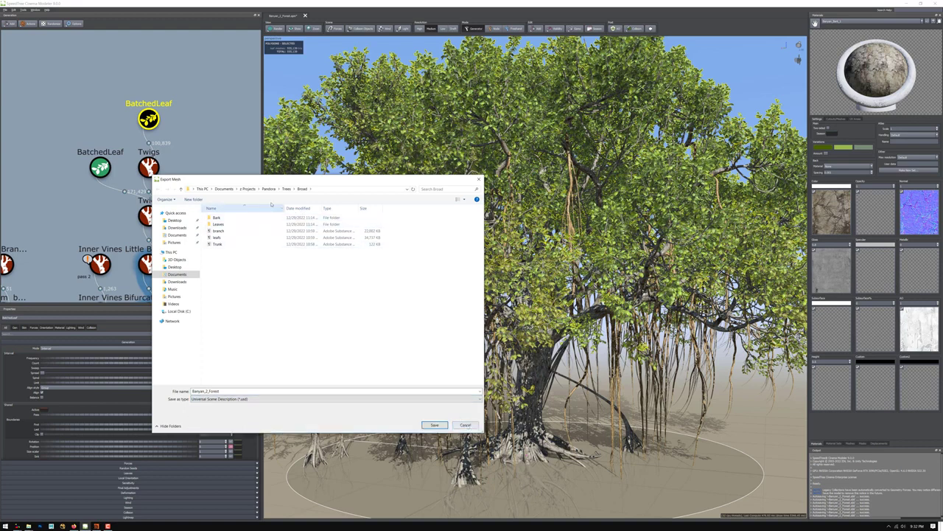
Browse the mesh export destination to the usd folder inside the Pandora project's Trees > Banyan folder.
{"action": "left_click", "coordinate": [268, 188]}
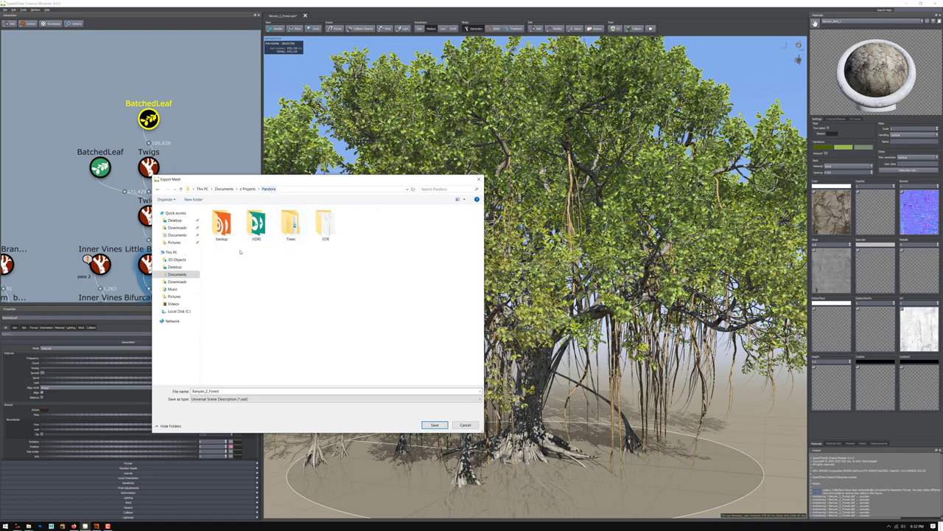
{"action": "double_click", "coordinate": [287, 225]}
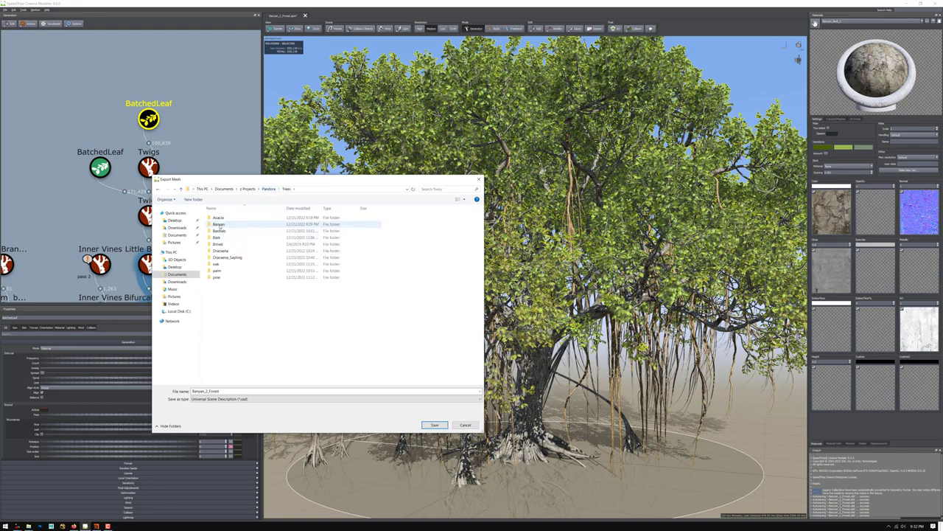
{"action": "double_click", "coordinate": [217, 224]}
{"action": "double_click", "coordinate": [216, 223]}
{"action": "left_click_drag", "start_coordinate": [277, 184], "coordinate": [357, 205]}
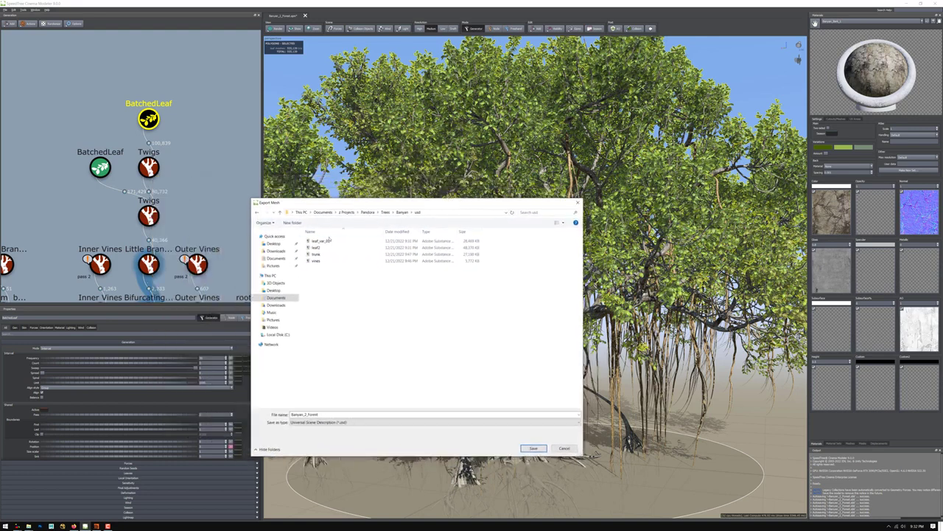
Review the existing leaf, trunk and vines USD files in the Banyan usd folder, and close the export dialog without saving.
{"action": "left_click", "coordinate": [323, 241]}
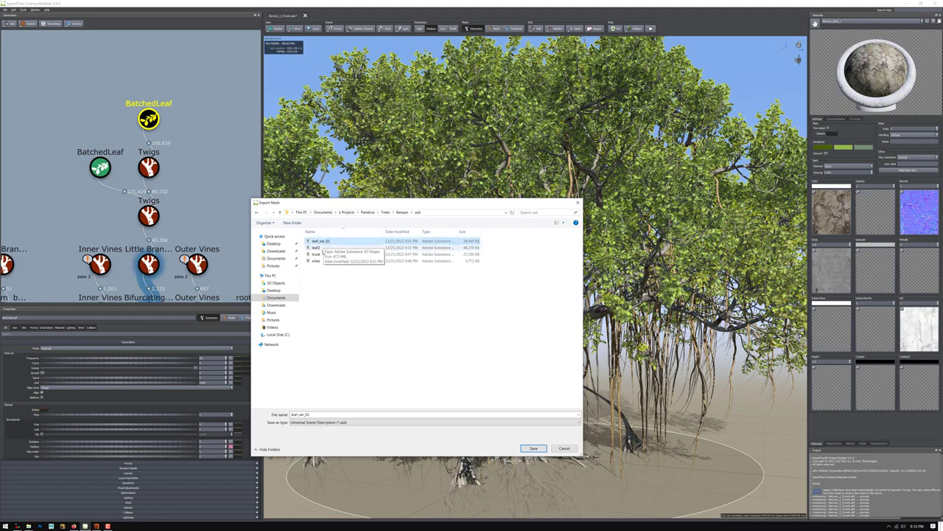
{"action": "left_click", "coordinate": [317, 254]}
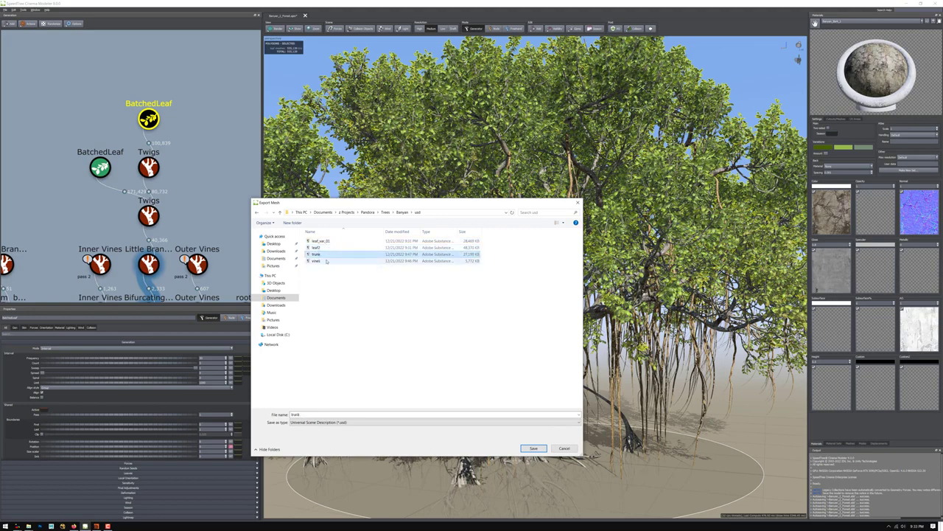
{"action": "left_click", "coordinate": [325, 261]}
{"action": "left_click", "coordinate": [577, 202]}
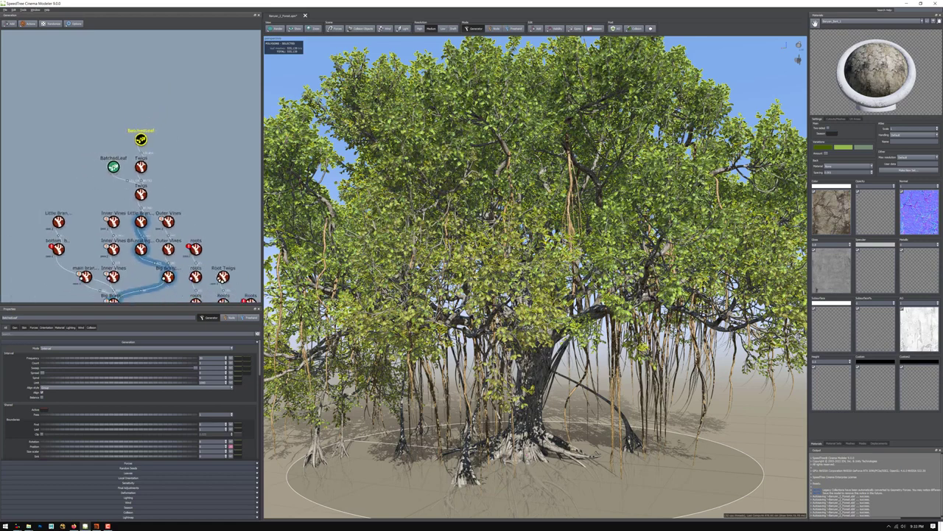
Try to export only the lower BatchedLeaf generator as a mesh in Universal Scene Description (*.usd) format.
{"action": "left_click", "coordinate": [113, 167]}
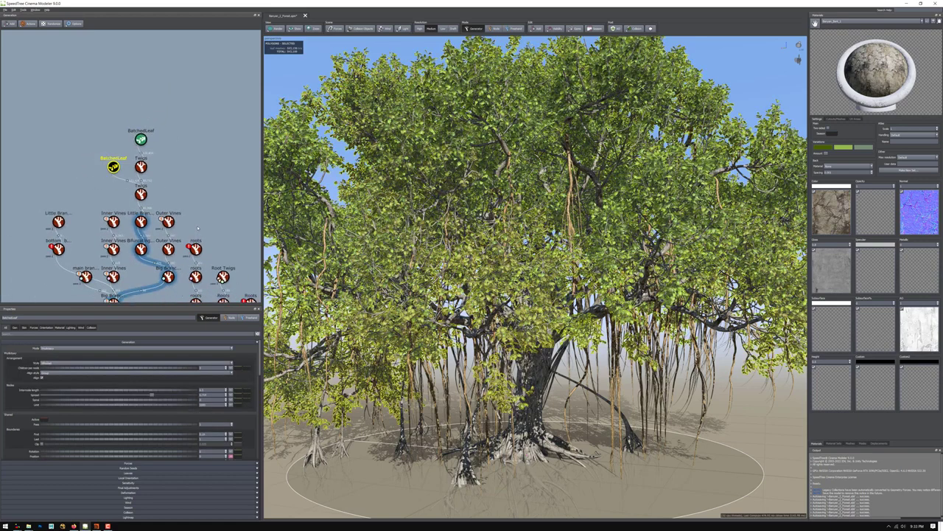
{"action": "left_click", "coordinate": [5, 9]}
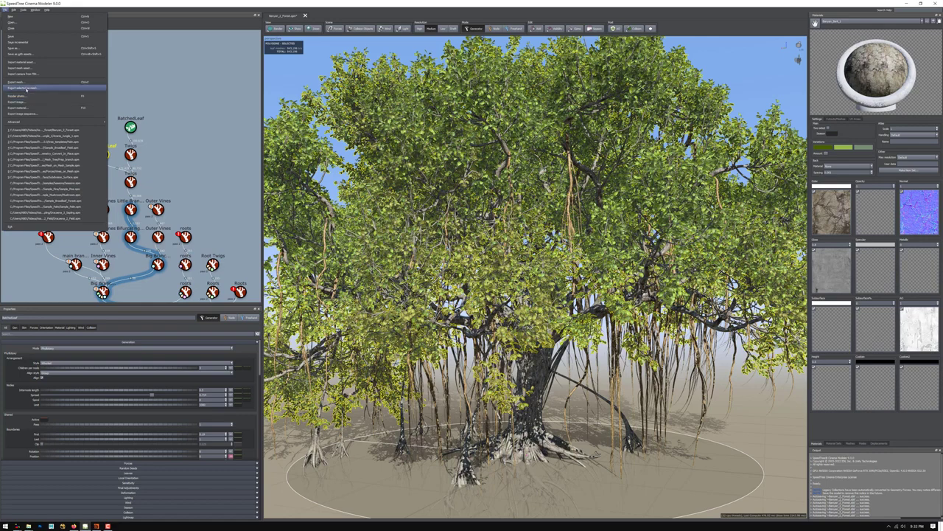
{"action": "left_click", "coordinate": [26, 88]}
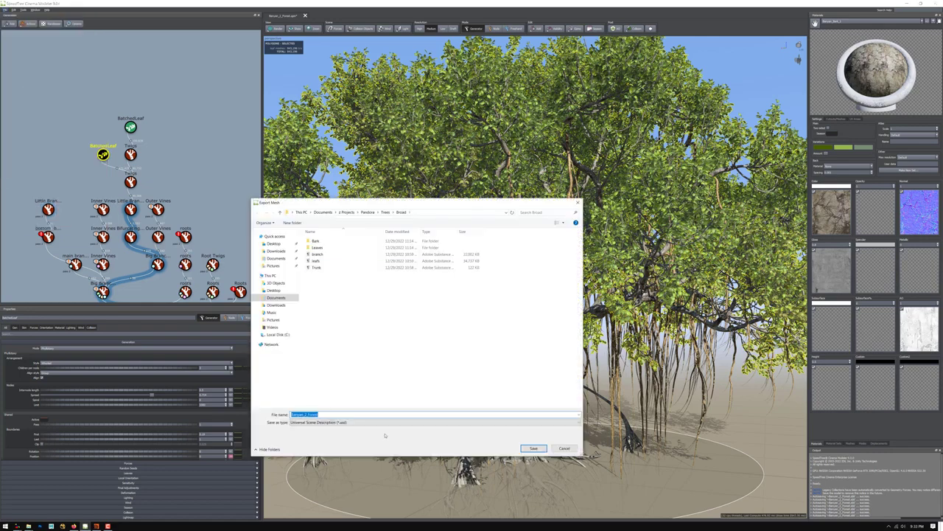
{"action": "left_click", "coordinate": [534, 448]}
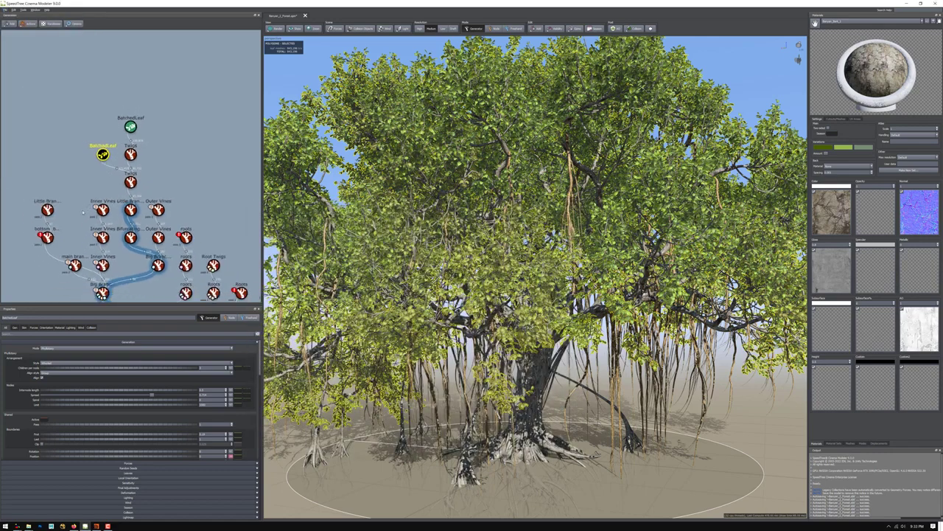
Highlight the main branch, Inner Vines and Outer Vines generators one after another to identify their parts on the tree.
{"action": "scroll", "coordinate": [85, 211], "scroll_direction": "down", "scroll_amount": 4}
{"action": "scroll", "coordinate": [94, 255], "scroll_direction": "up", "scroll_amount": 2}
{"action": "scroll", "coordinate": [94, 255], "scroll_direction": "up", "scroll_amount": 2}
{"action": "left_click", "coordinate": [76, 263]}
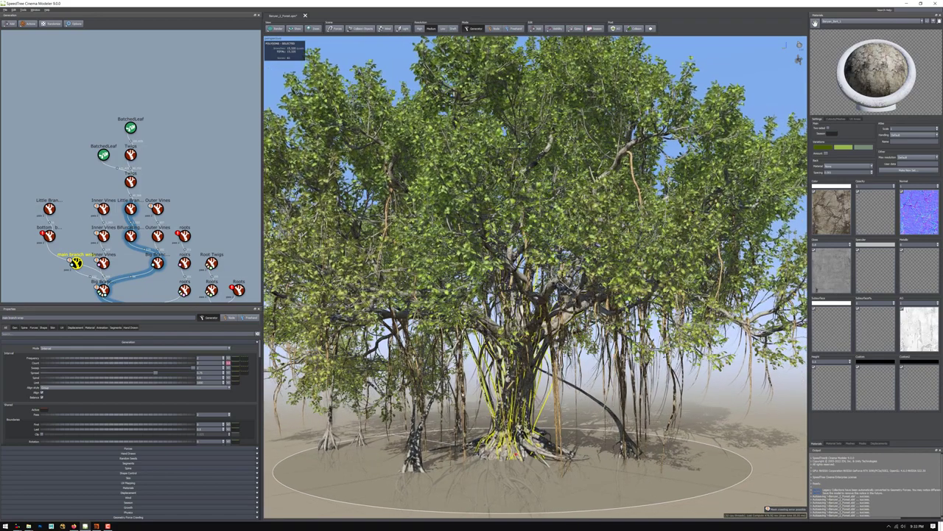
{"action": "left_click", "coordinate": [103, 235]}
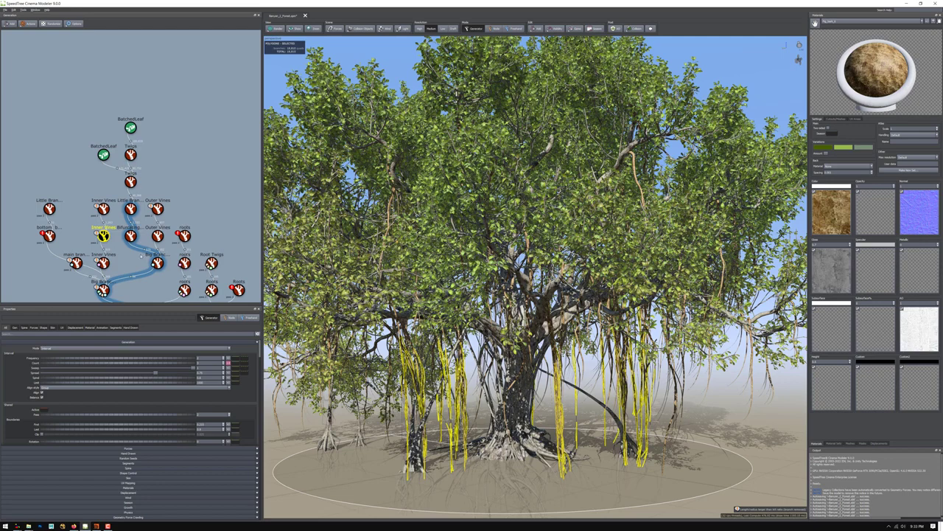
{"action": "left_click", "coordinate": [139, 257]}
{"action": "left_click", "coordinate": [157, 235]}
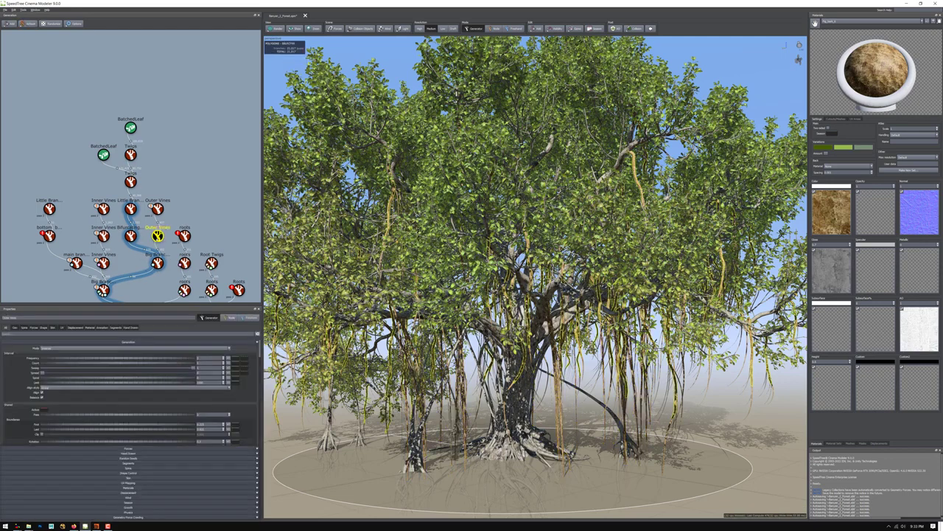
Highlight each of the two base generators connected directly to the tree root, and inspect the banyan from a higher angle.
{"action": "scroll", "coordinate": [151, 187], "scroll_direction": "up", "scroll_amount": 2}
{"action": "scroll", "coordinate": [151, 186], "scroll_direction": "down", "scroll_amount": 4}
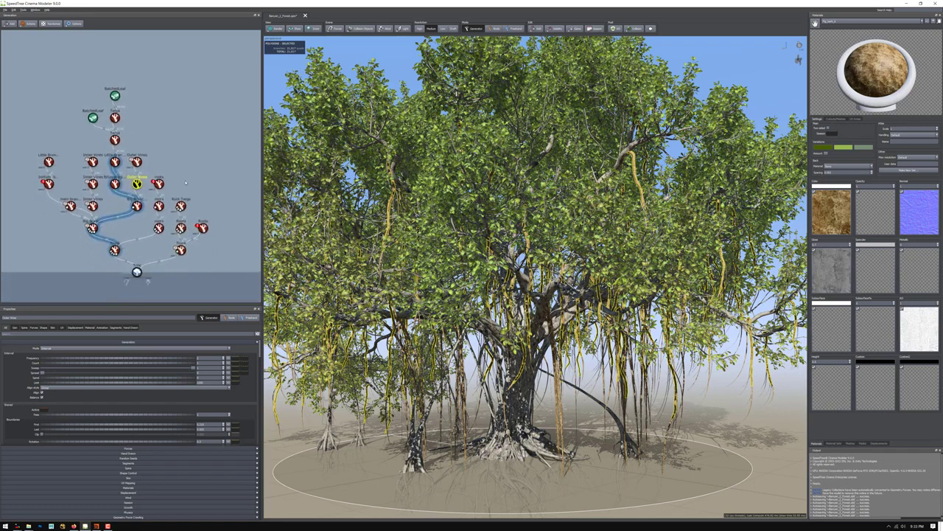
{"action": "left_click", "coordinate": [114, 247]}
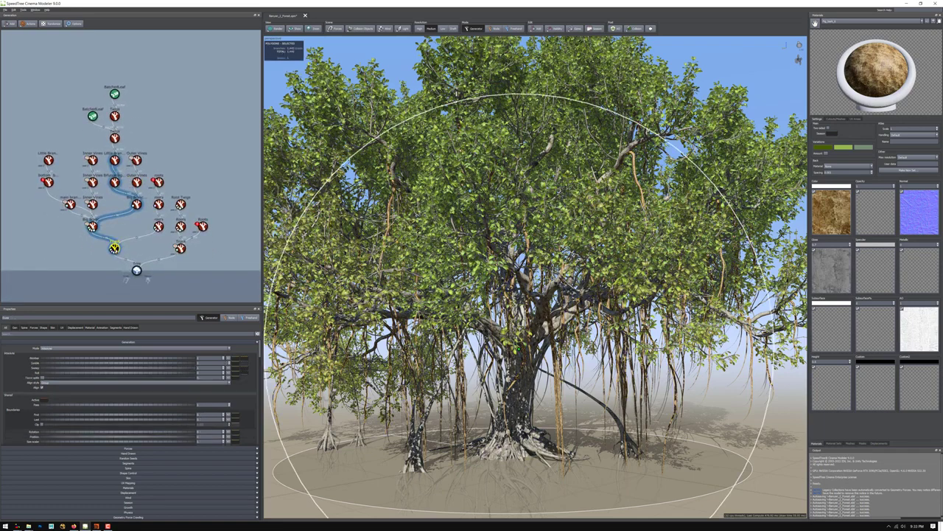
{"action": "left_click", "coordinate": [180, 247]}
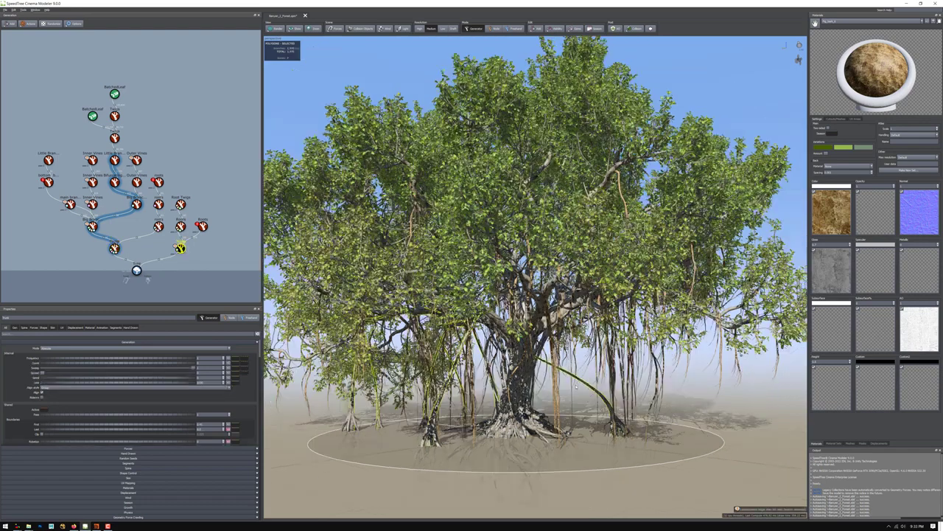
{"action": "scroll", "coordinate": [577, 385], "scroll_direction": "down", "scroll_amount": 2}
{"action": "left_click_drag", "start_coordinate": [576, 386], "coordinate": [577, 421]}
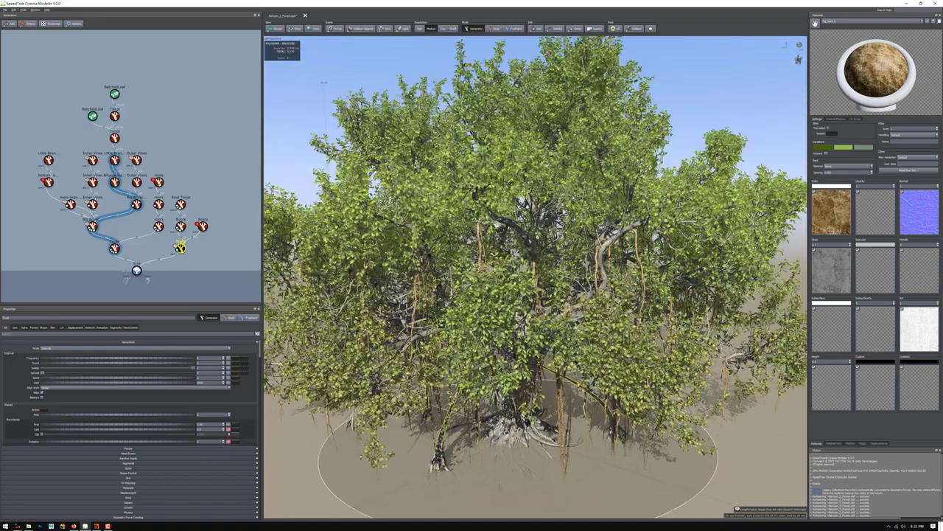
{"action": "scroll", "coordinate": [484, 287], "scroll_direction": "down", "scroll_amount": 2}
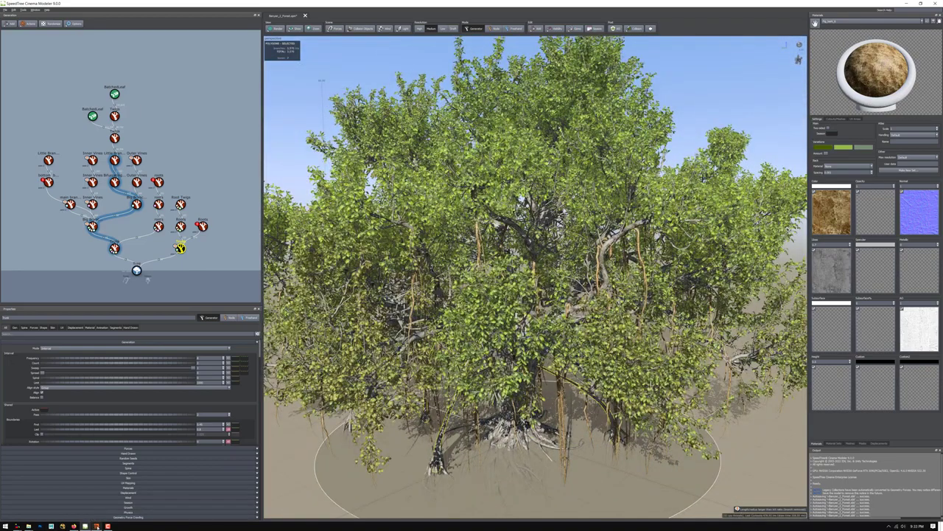
Switch to Houdini, go up to the object level, and turn off the display of instance5 and instance3.
{"action": "left_click", "coordinate": [96, 526]}
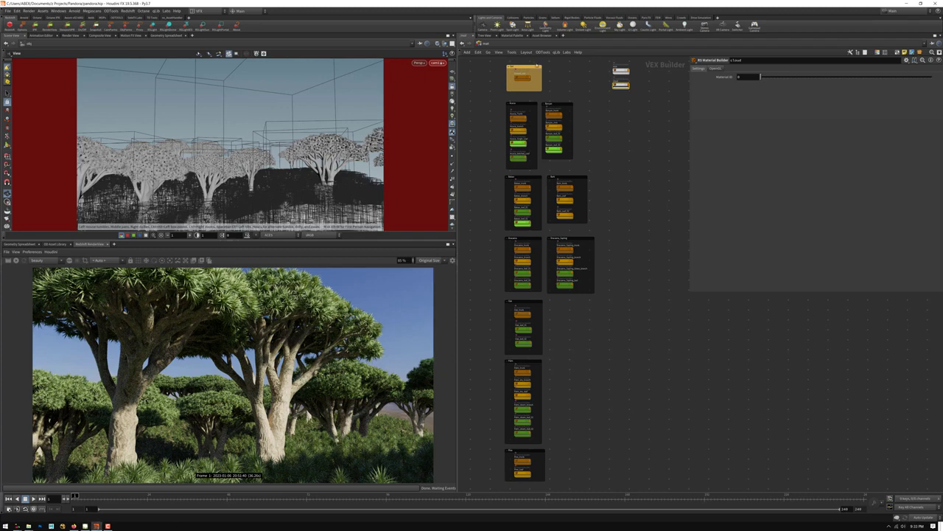
{"action": "key", "text": "u"}
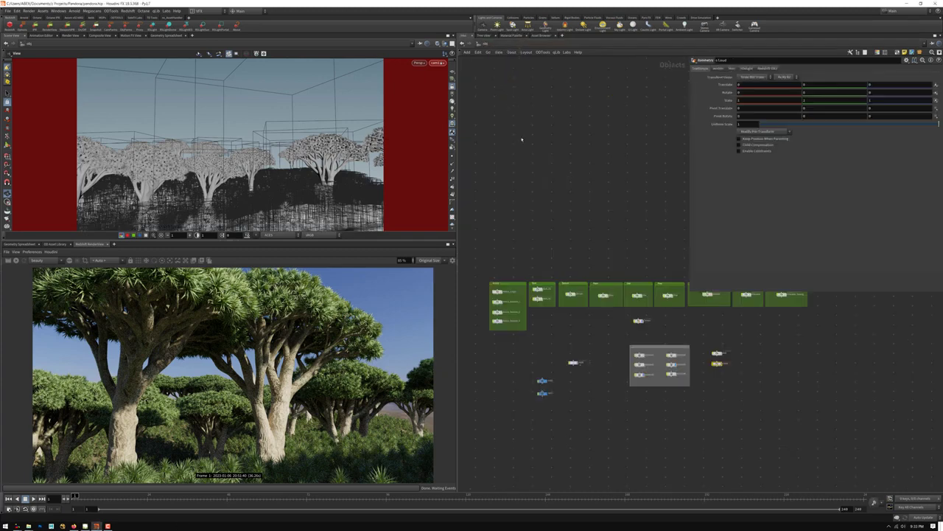
{"action": "scroll", "coordinate": [580, 310], "scroll_direction": "up", "scroll_amount": 6}
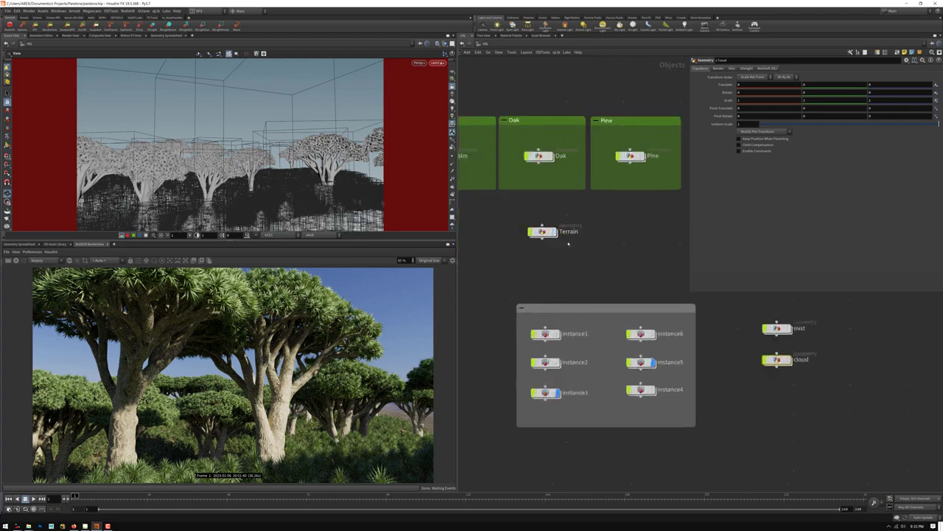
{"action": "left_click", "coordinate": [652, 361]}
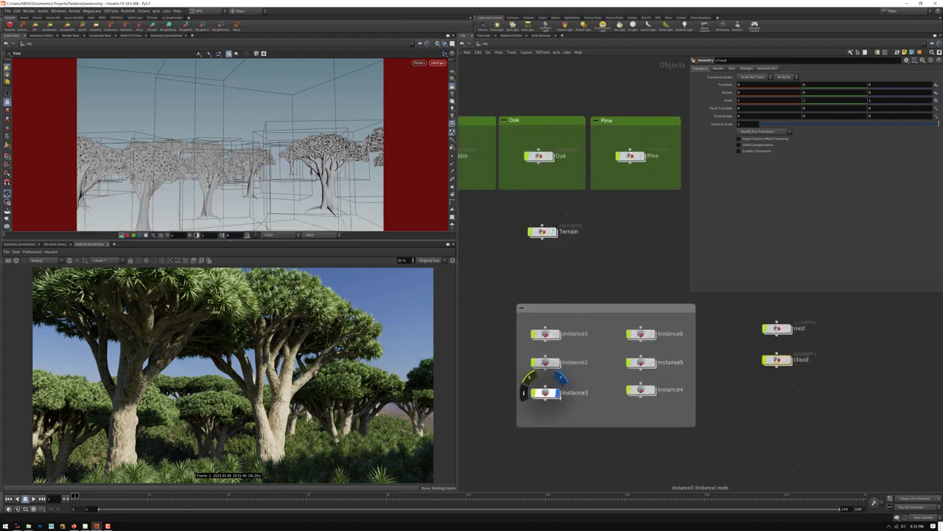
{"action": "left_click", "coordinate": [557, 392]}
Enter the Banyan geometry object's network and select its Banyan_OUT node.
{"action": "middle_click_drag", "start_coordinate": [582, 254], "coordinate": [631, 319]}
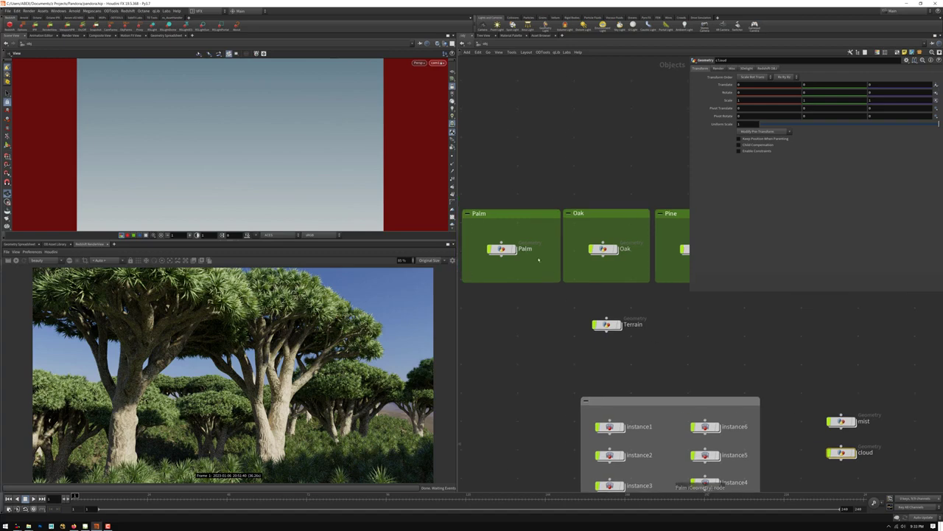
{"action": "scroll", "coordinate": [571, 275], "scroll_direction": "down", "scroll_amount": 4}
{"action": "scroll", "coordinate": [520, 287], "scroll_direction": "up", "scroll_amount": 6}
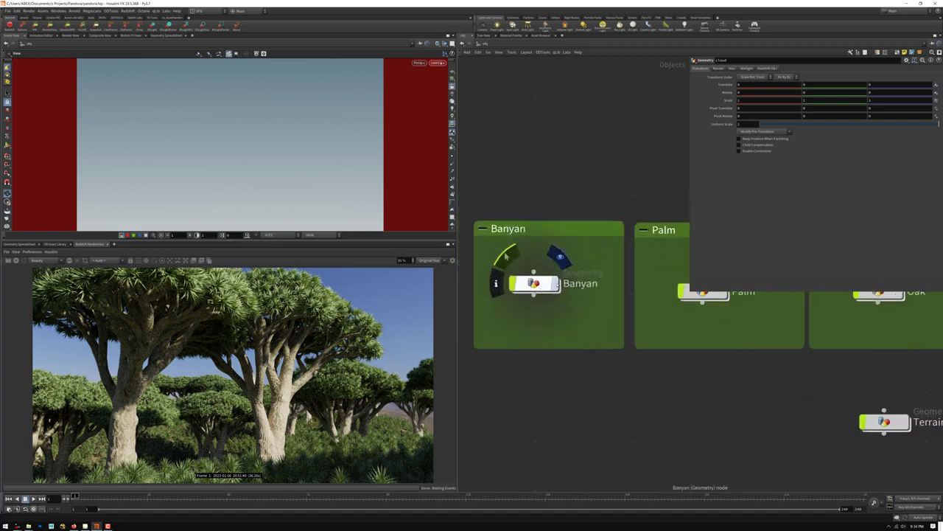
{"action": "double_click", "coordinate": [505, 255]}
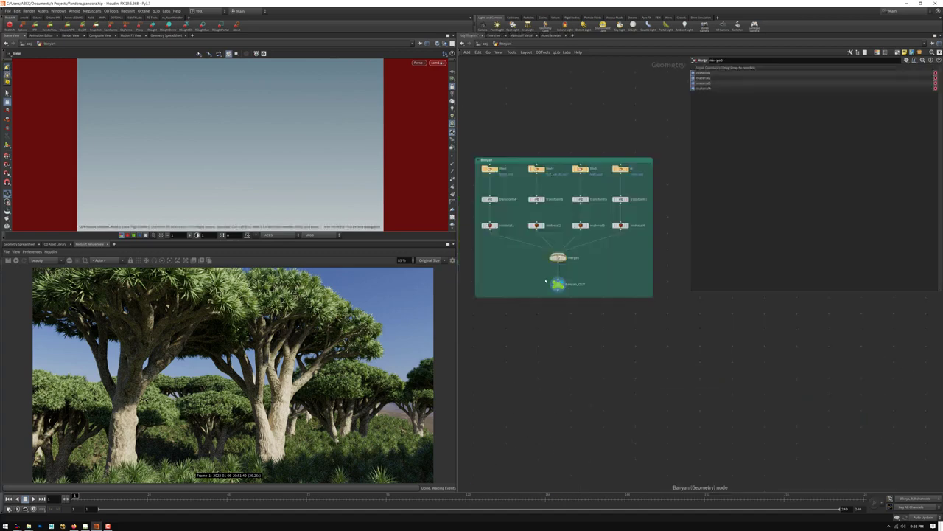
{"action": "left_click", "coordinate": [563, 334]}
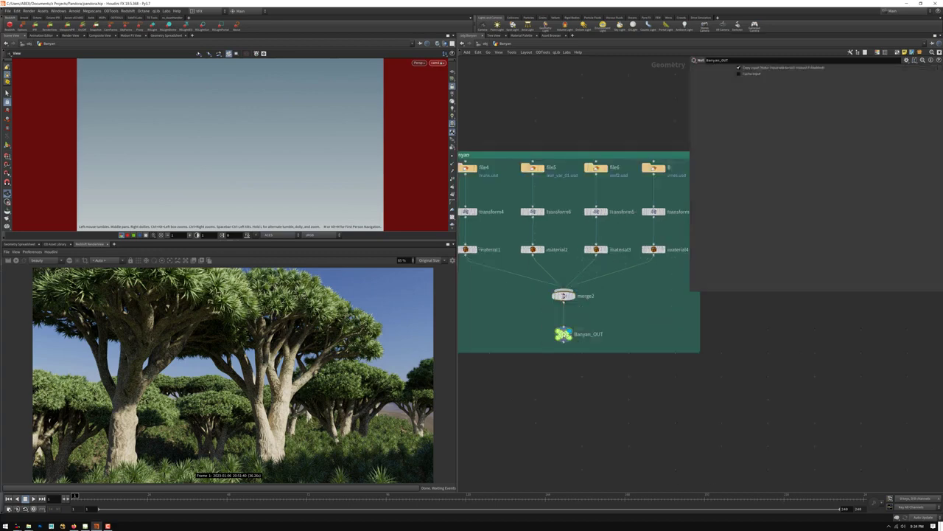
Release the scene view from its locked camera and frame the banyan tree in it.
{"action": "left_click", "coordinate": [440, 64]}
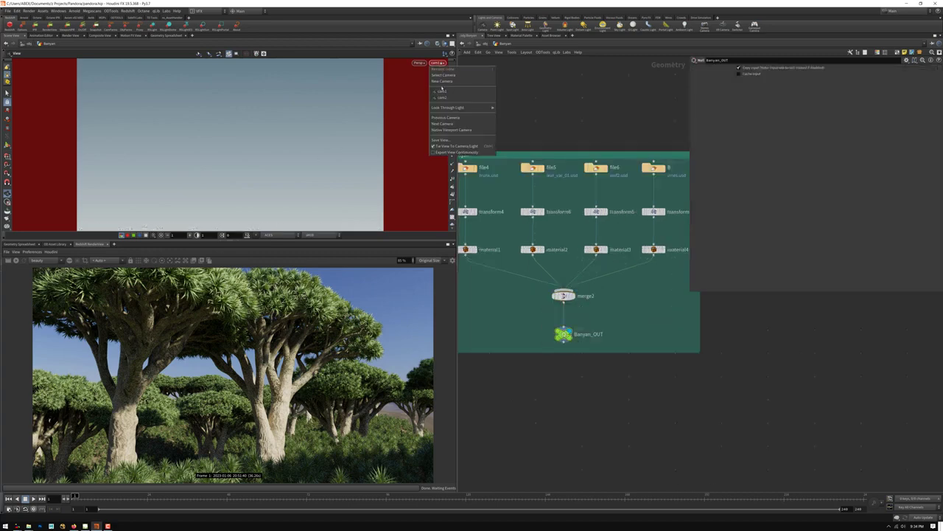
{"action": "left_click", "coordinate": [511, 91]}
{"action": "left_click", "coordinate": [452, 86]}
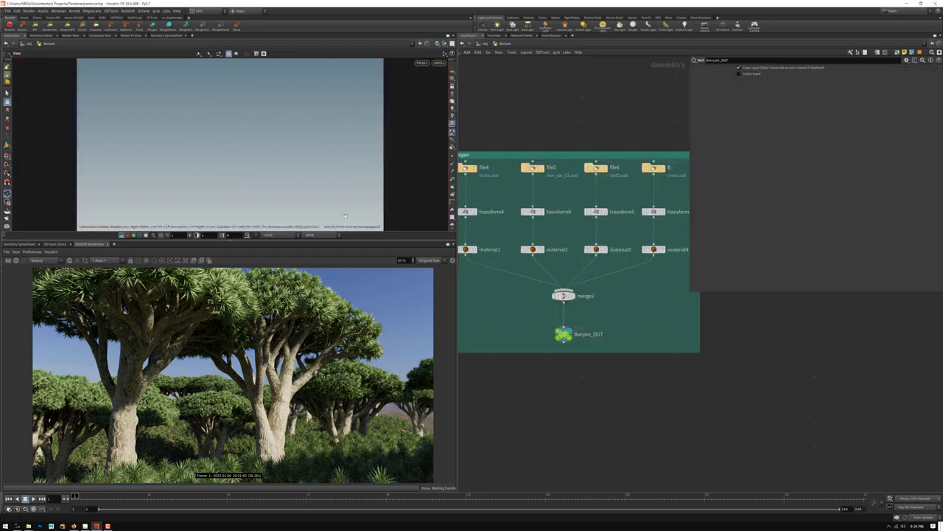
{"action": "left_click_drag", "start_coordinate": [257, 183], "coordinate": [290, 165]}
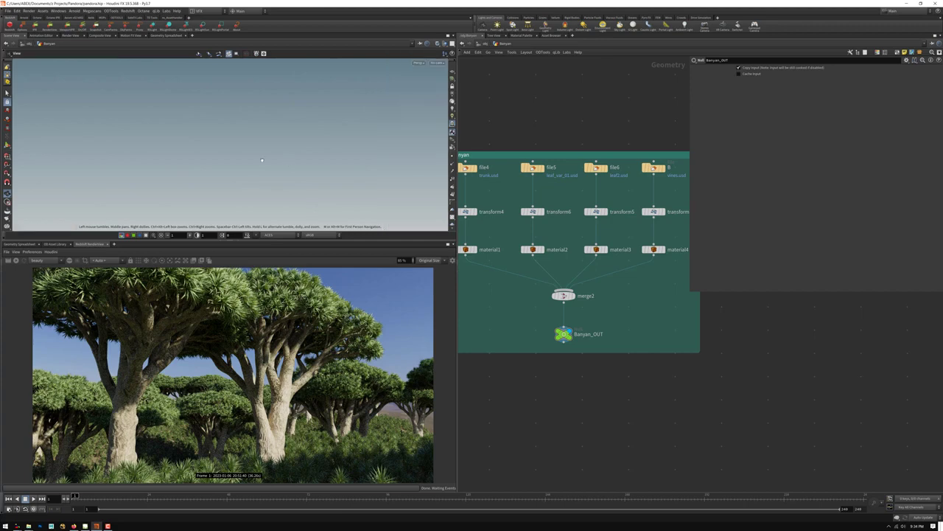
{"action": "key", "text": "f"}
{"action": "scroll", "coordinate": [255, 185], "scroll_direction": "up", "scroll_amount": 5}
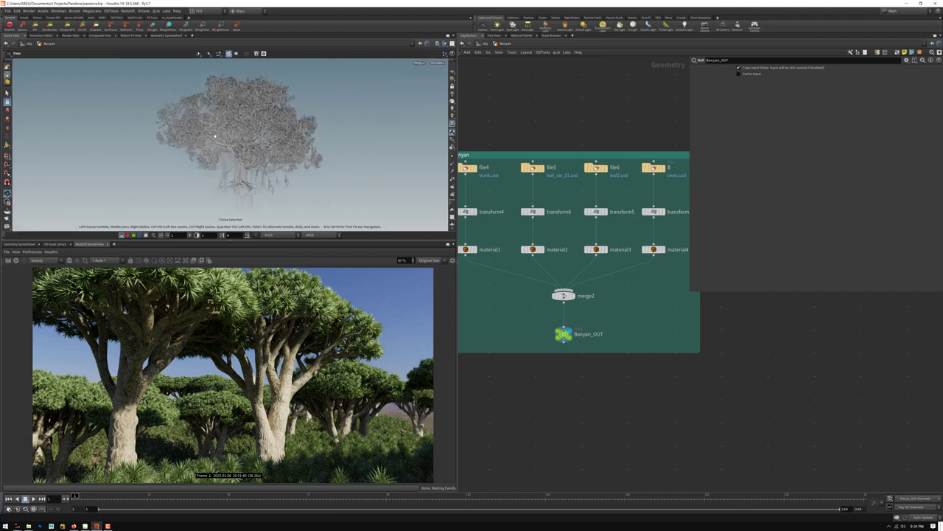
{"action": "middle_click_drag", "start_coordinate": [253, 158], "coordinate": [263, 175]}
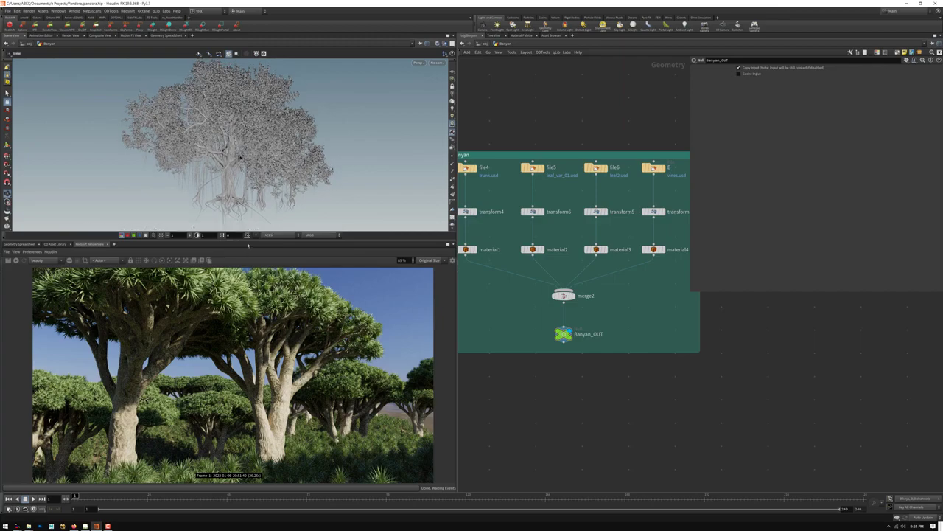
Enlarge the scene view above the render view and inspect the banyan's trunk, vines and foliage up close.
{"action": "left_click_drag", "start_coordinate": [250, 241], "coordinate": [251, 346]}
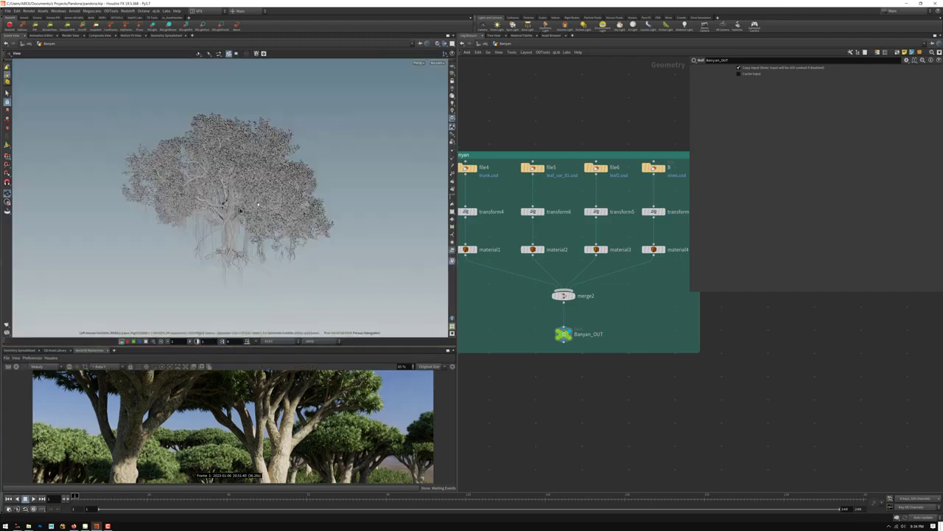
{"action": "scroll", "coordinate": [239, 215], "scroll_direction": "up", "scroll_amount": 8}
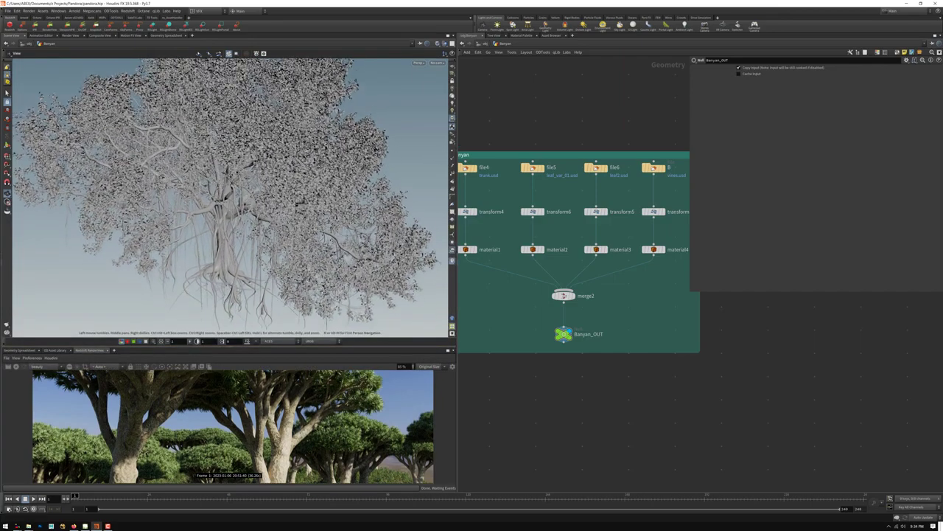
{"action": "left_click_drag", "start_coordinate": [237, 186], "coordinate": [184, 184]}
{"action": "scroll", "coordinate": [587, 283], "scroll_direction": "down", "scroll_amount": 4}
Frame the whole network, check the source files of file4 and file5, and display file4's trunk by itself.
{"action": "key", "text": "h"}
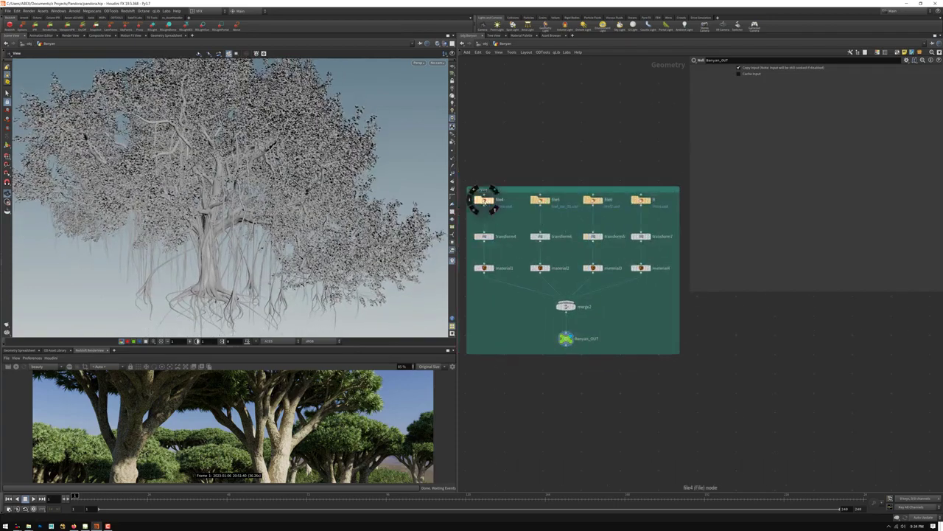
{"action": "left_click", "coordinate": [484, 201]}
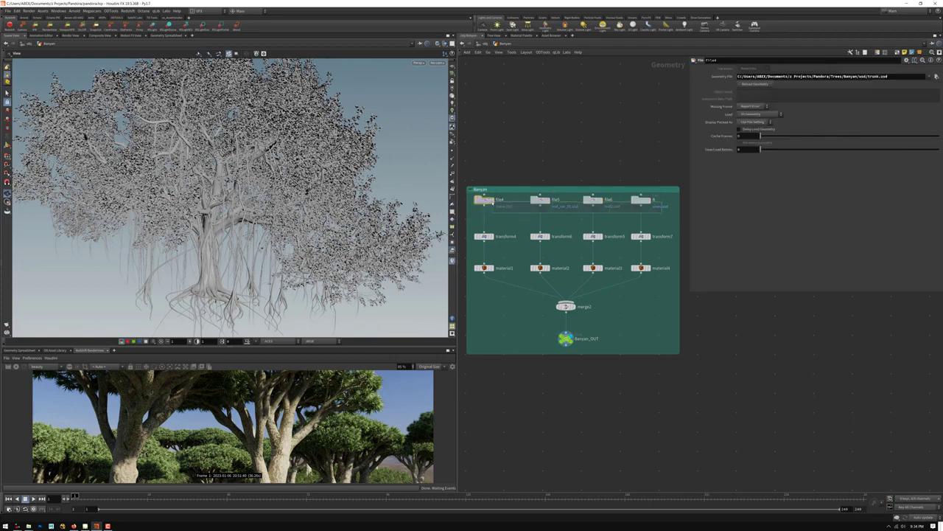
{"action": "left_click", "coordinate": [542, 203]}
{"action": "left_click", "coordinate": [491, 199]}
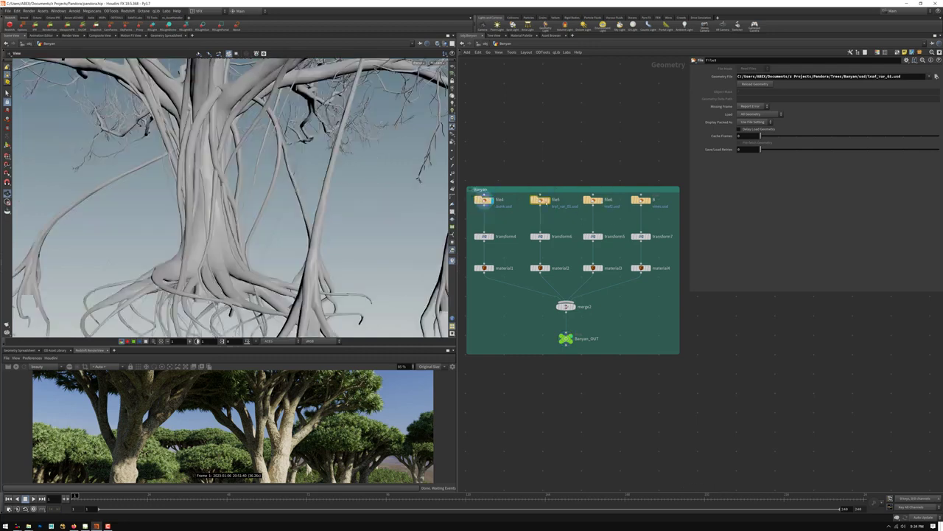
Display material1 to material4 one at a time to examine each tree part, ending with the merge and the Banyan_OUT node.
{"action": "left_click", "coordinate": [488, 268]}
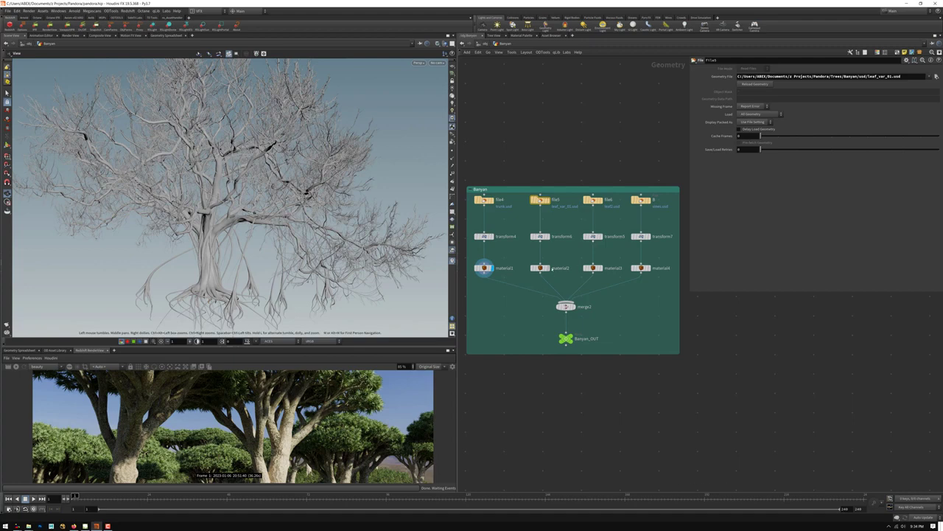
{"action": "left_click", "coordinate": [550, 277]}
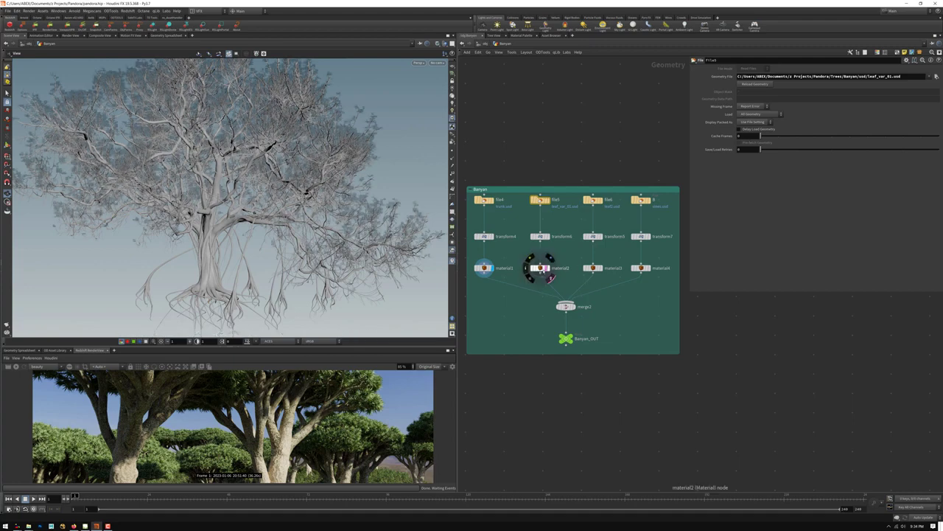
{"action": "left_click", "coordinate": [592, 263]}
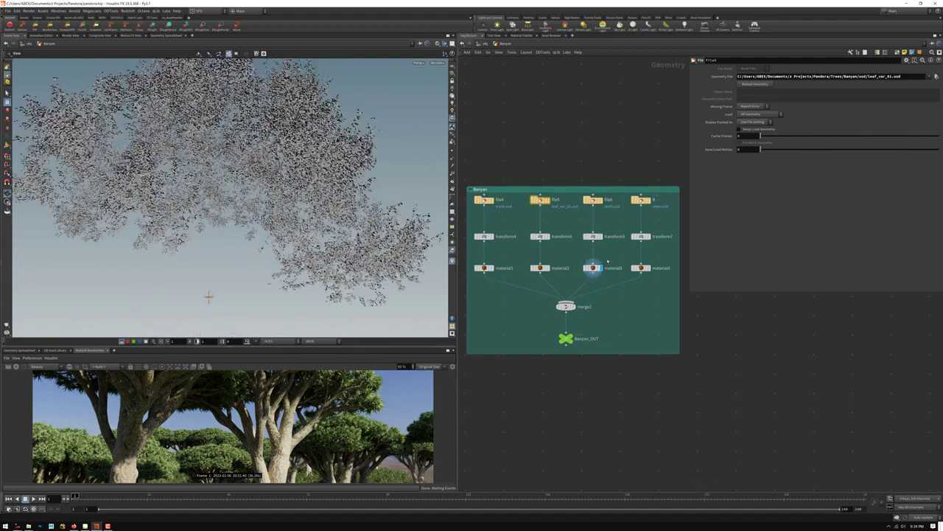
{"action": "left_click", "coordinate": [641, 264]}
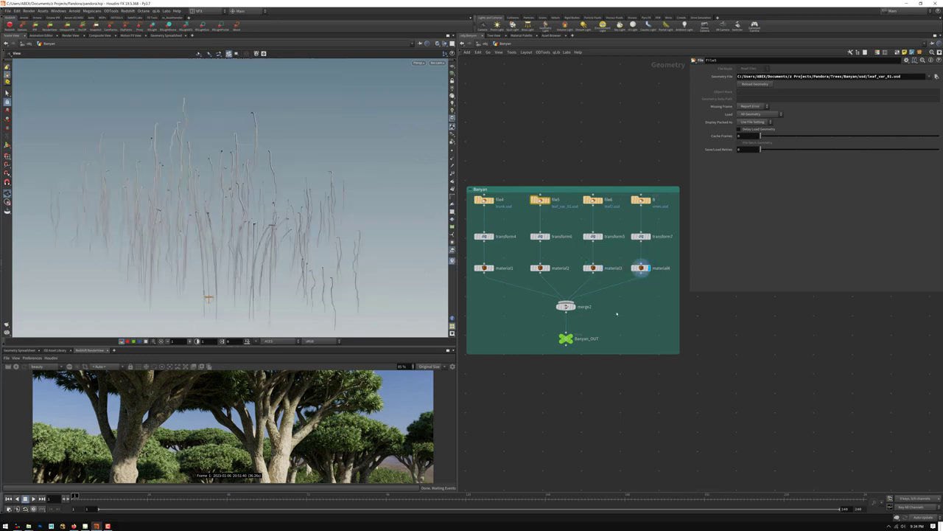
{"action": "left_click", "coordinate": [572, 305]}
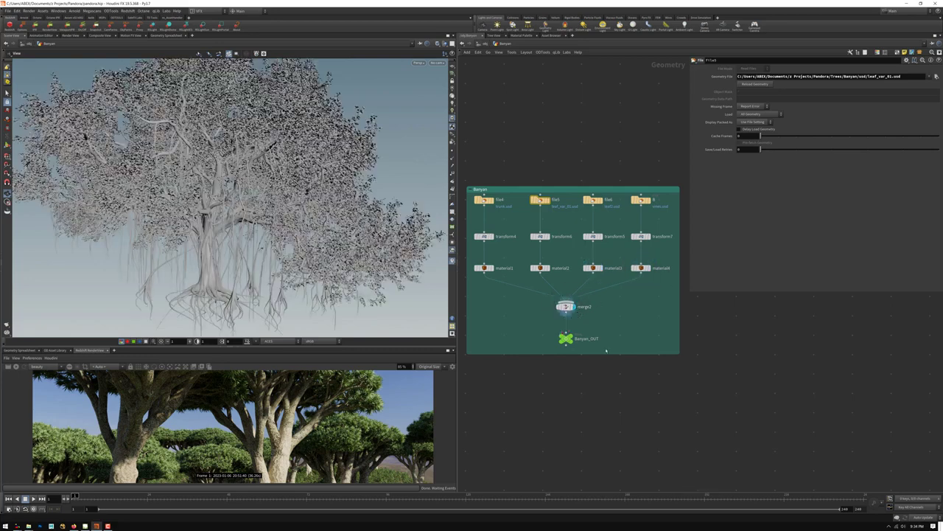
{"action": "left_click", "coordinate": [576, 330]}
{"action": "left_click", "coordinate": [568, 340]}
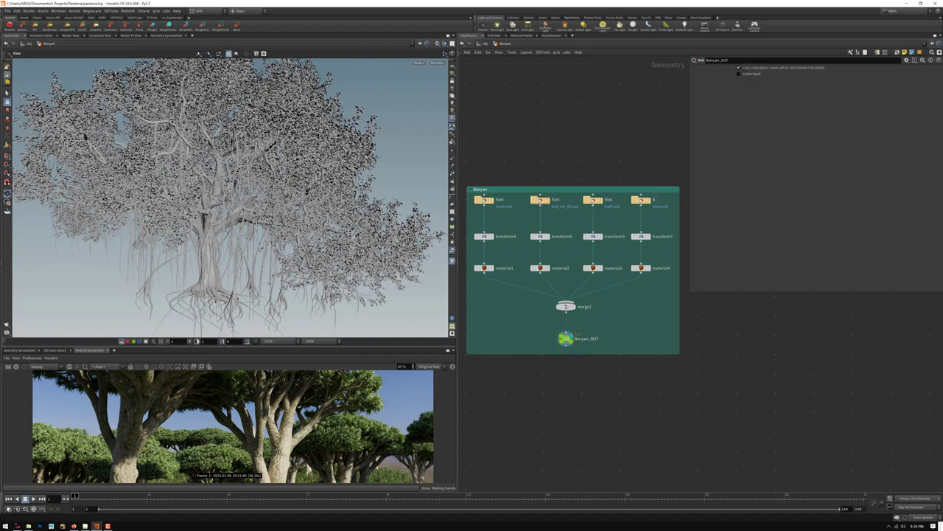
Duplicate the entire Banyan network box with its nodes and place the copy directly below the original.
{"action": "scroll", "coordinate": [546, 343], "scroll_direction": "down", "scroll_amount": 4}
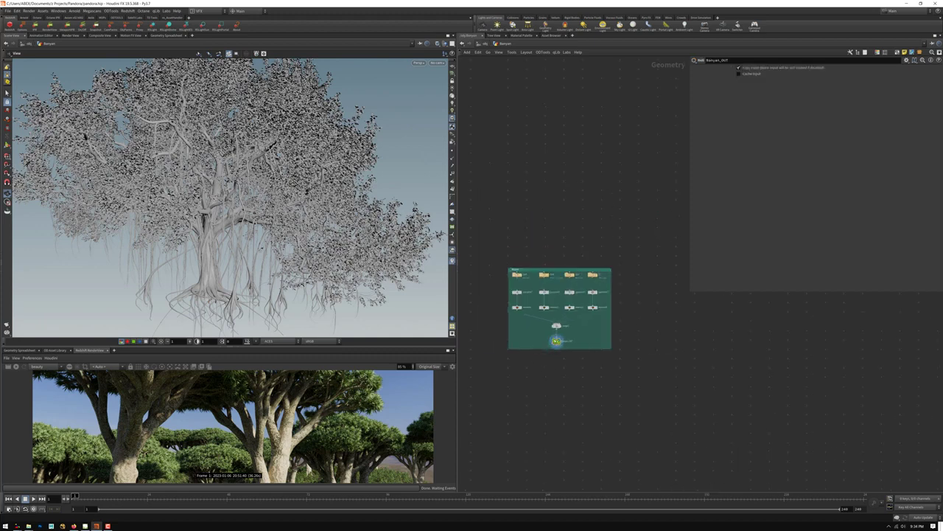
{"action": "scroll", "coordinate": [557, 338], "scroll_direction": "up", "scroll_amount": 2}
{"action": "scroll", "coordinate": [557, 337], "scroll_direction": "down", "scroll_amount": 1}
{"action": "scroll", "coordinate": [560, 331], "scroll_direction": "up", "scroll_amount": 1}
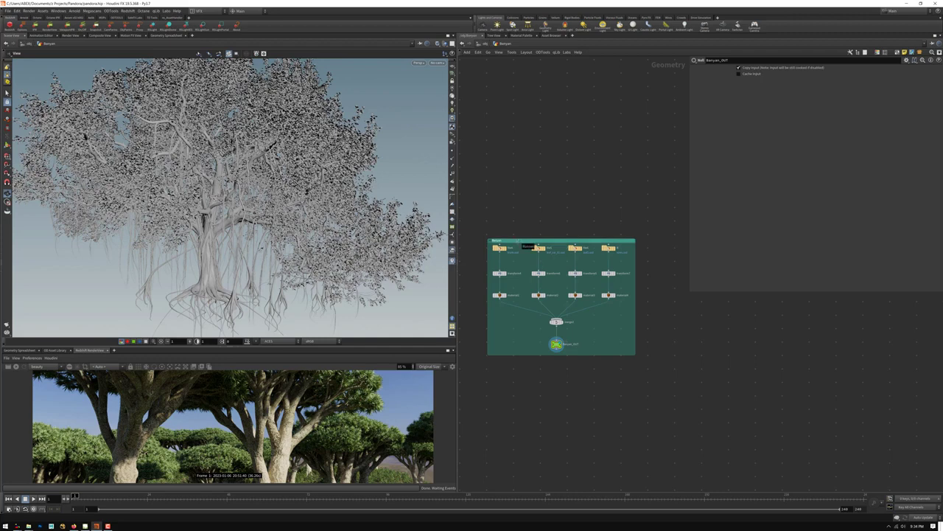
{"action": "left_click_drag", "start_coordinate": [520, 243], "coordinate": [519, 369], "text": "alt"}
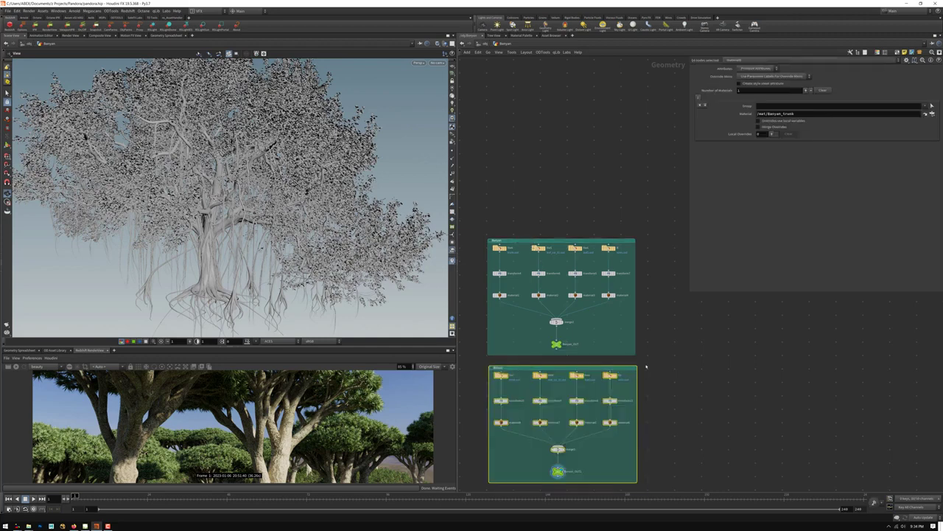
{"action": "middle_click_drag", "start_coordinate": [646, 363], "coordinate": [647, 309]}
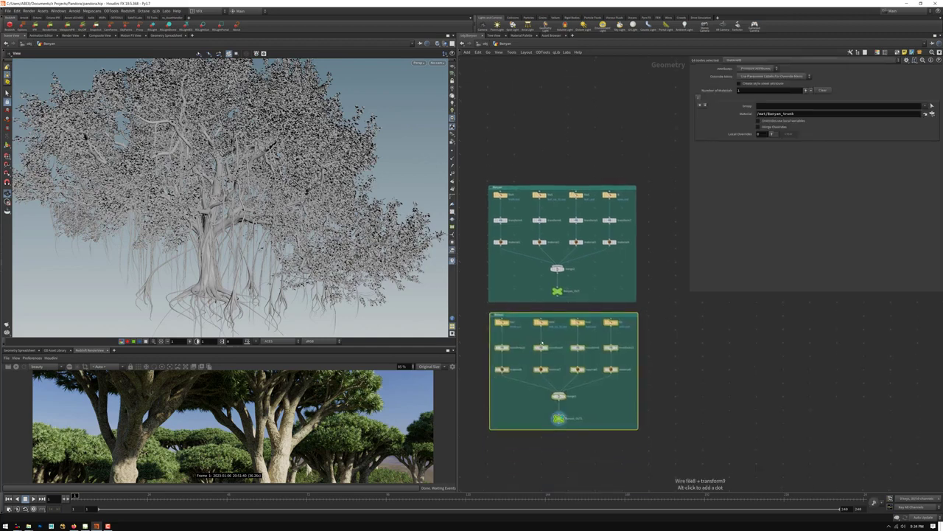
Browse for a replacement geometry for the copied trunk file node and select Trunk.obj in the parent Banyan folder.
{"action": "scroll", "coordinate": [480, 313], "scroll_direction": "up", "scroll_amount": 3}
{"action": "scroll", "coordinate": [514, 247], "scroll_direction": "down", "scroll_amount": 3}
{"action": "scroll", "coordinate": [532, 311], "scroll_direction": "up", "scroll_amount": 1}
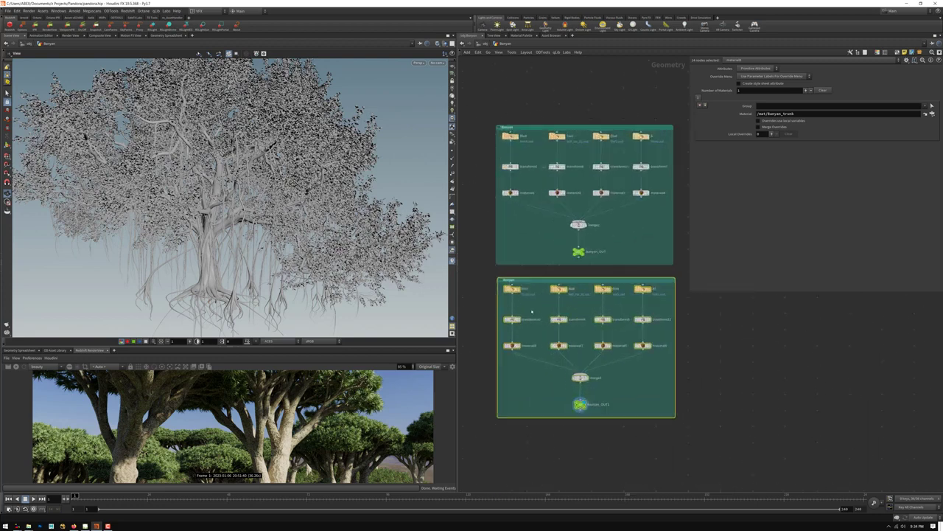
{"action": "left_click", "coordinate": [511, 289]}
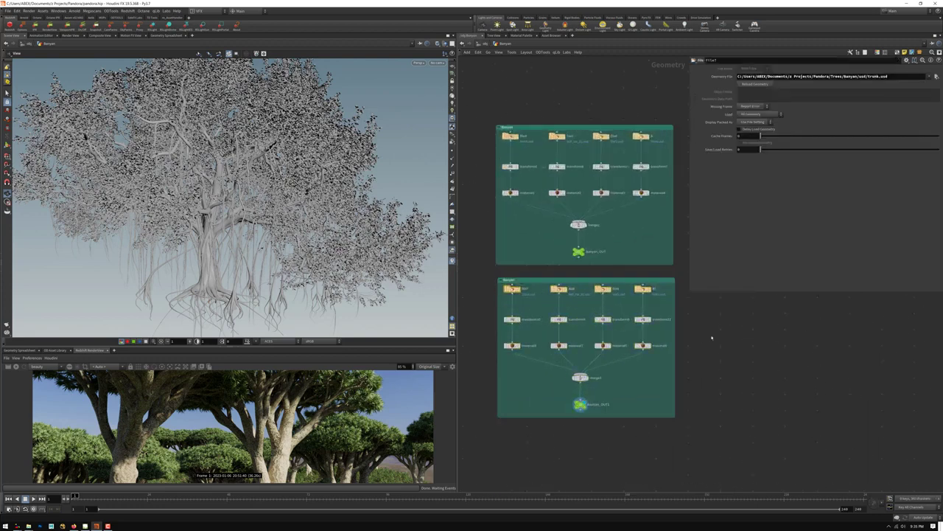
{"action": "left_click", "coordinate": [937, 77]}
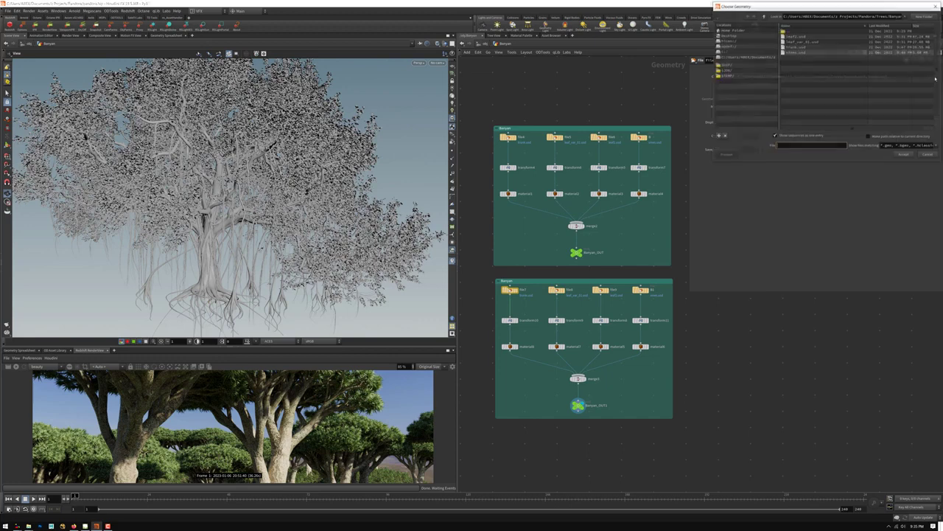
{"action": "left_click_drag", "start_coordinate": [804, 10], "coordinate": [445, 172]}
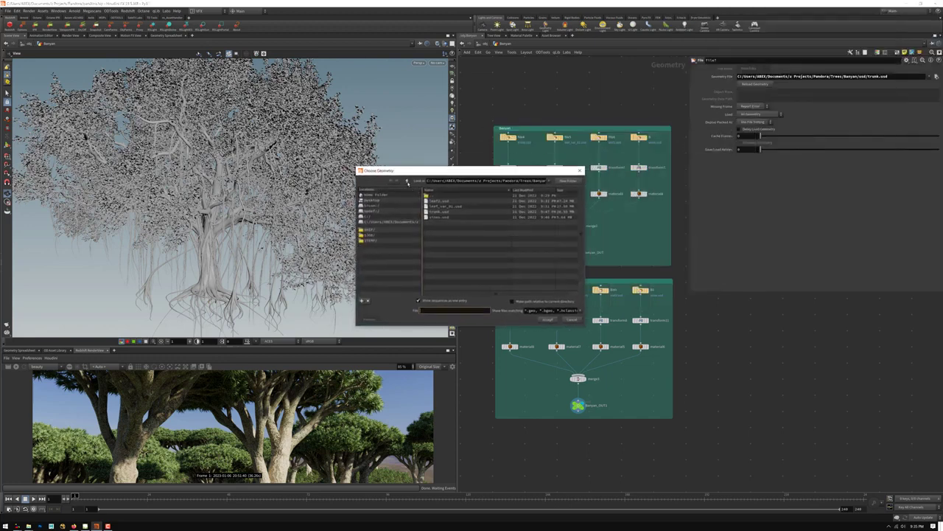
{"action": "left_click", "coordinate": [407, 181]}
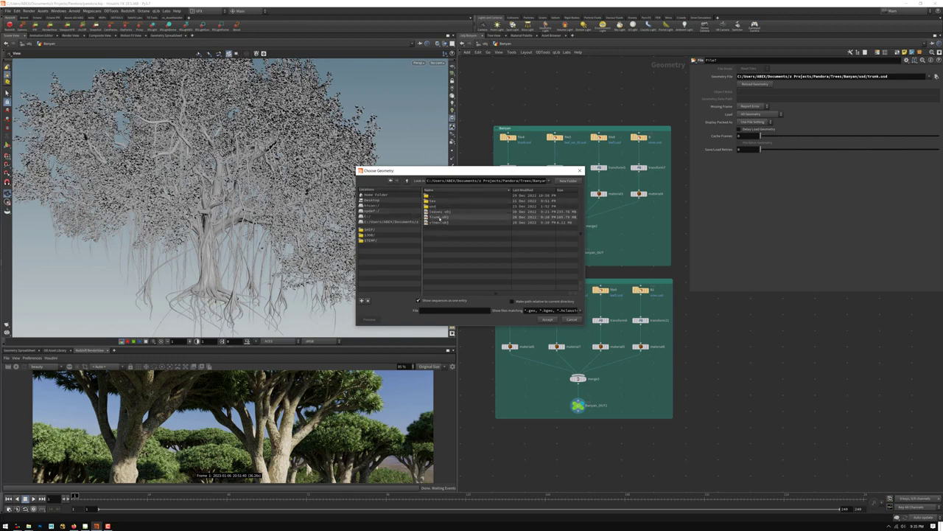
{"action": "left_click", "coordinate": [445, 217]}
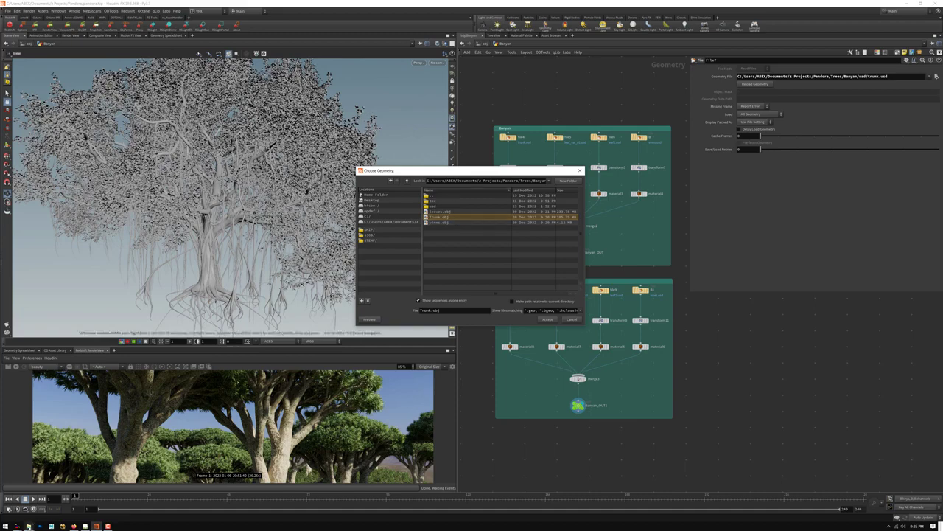
Switch to File Explorer and compare the sizes of the trunk file in the usd folder and the Trunk OBJ in the Banyan folder.
{"action": "mouse_move", "coordinate": [29, 525]}
{"action": "mouse_move", "coordinate": [36, 507]}
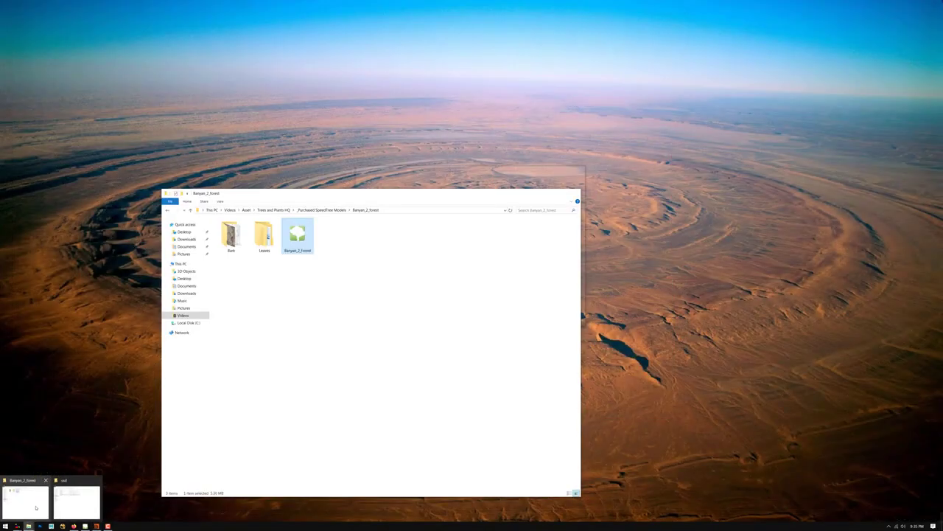
{"action": "left_click", "coordinate": [77, 503]}
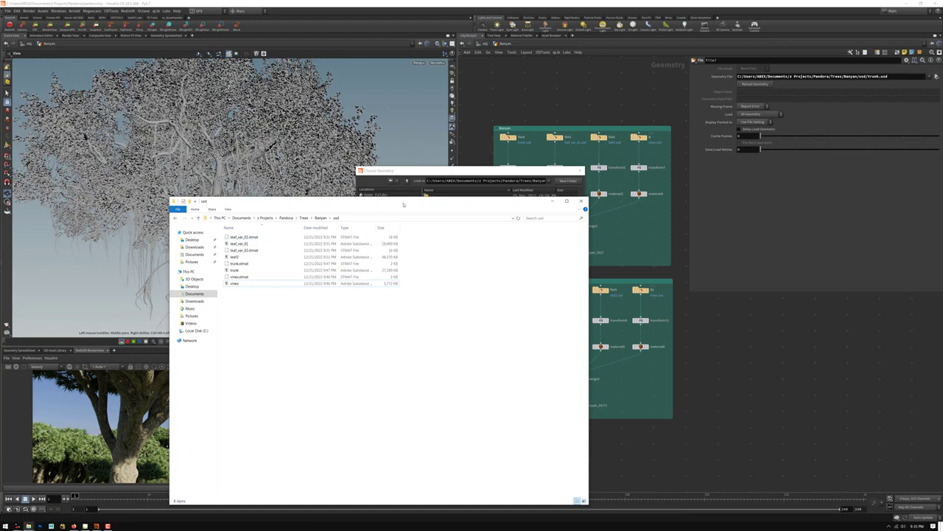
{"action": "left_click_drag", "start_coordinate": [401, 205], "coordinate": [447, 209]}
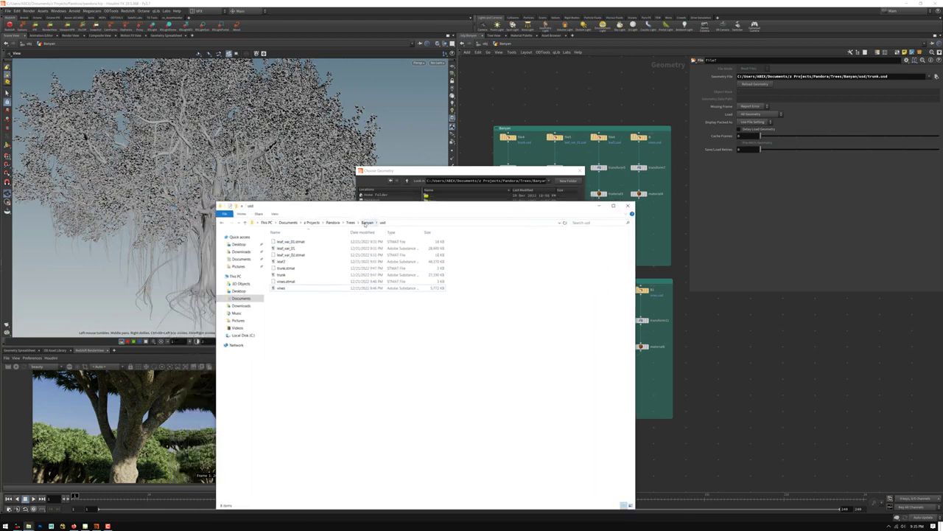
{"action": "left_click", "coordinate": [395, 276]}
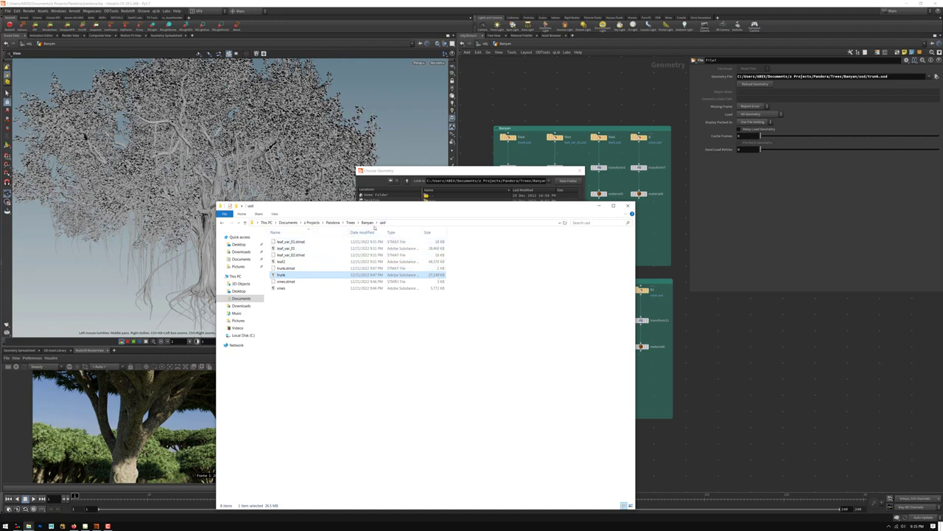
{"action": "left_click", "coordinate": [367, 223]}
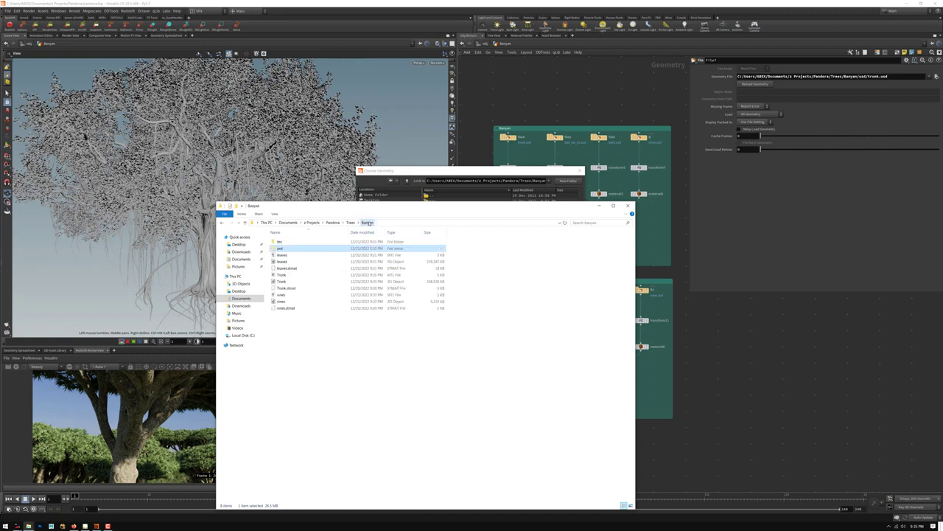
{"action": "left_click", "coordinate": [298, 282]}
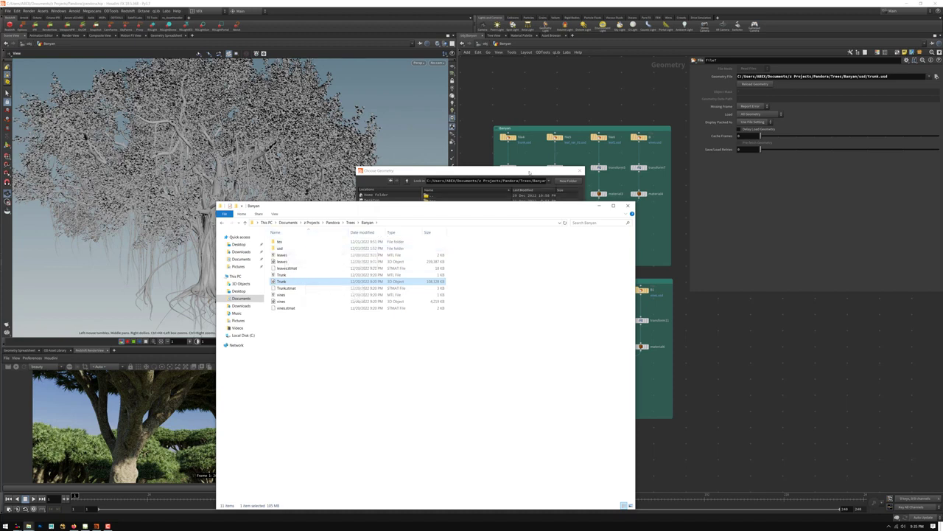
Return to Houdini, load Trunk.obj into the copied trunk file node, and display that branch's material node.
{"action": "left_click", "coordinate": [530, 172]}
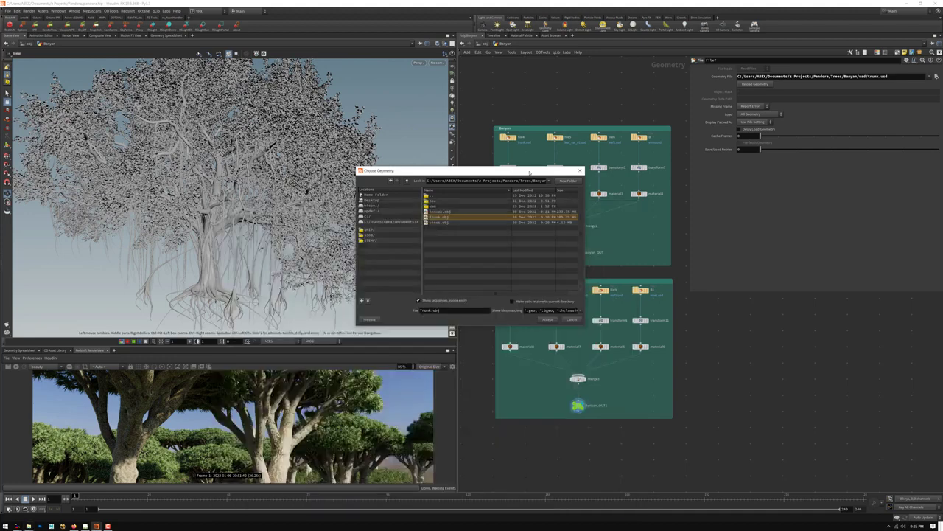
{"action": "double_click", "coordinate": [439, 218]}
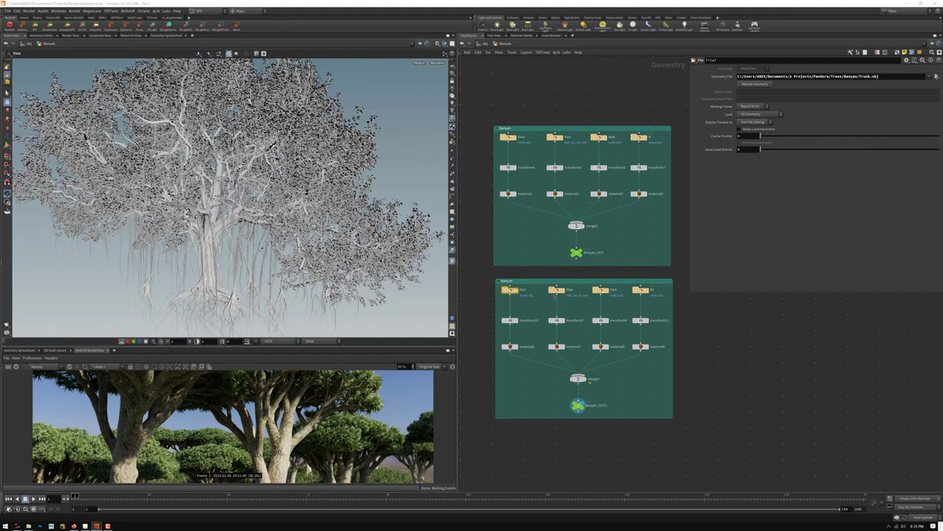
{"action": "left_click", "coordinate": [509, 346]}
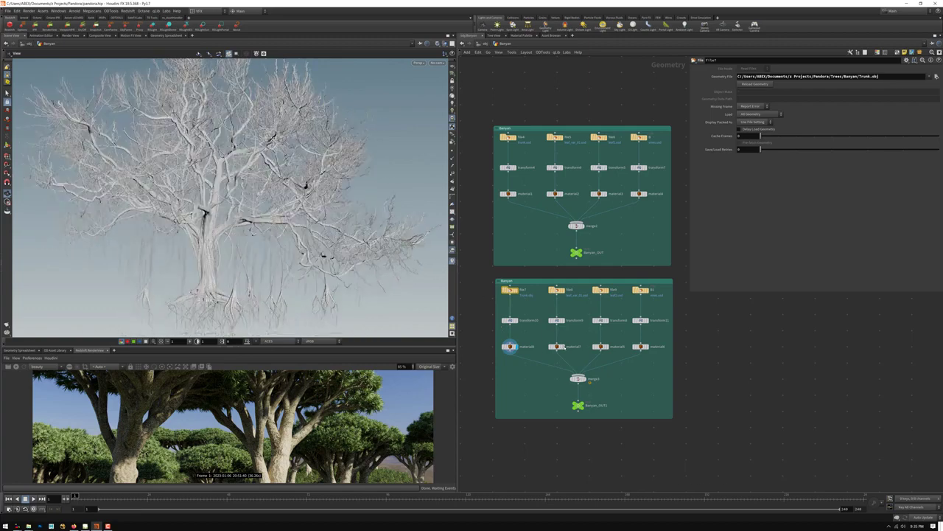
Replace the leaf_var_01.usd source of the copied leaf file node with leaves.obj from the Banyan folder.
{"action": "mouse_move", "coordinate": [557, 346]}
{"action": "left_click", "coordinate": [556, 289]}
{"action": "left_click", "coordinate": [936, 77]}
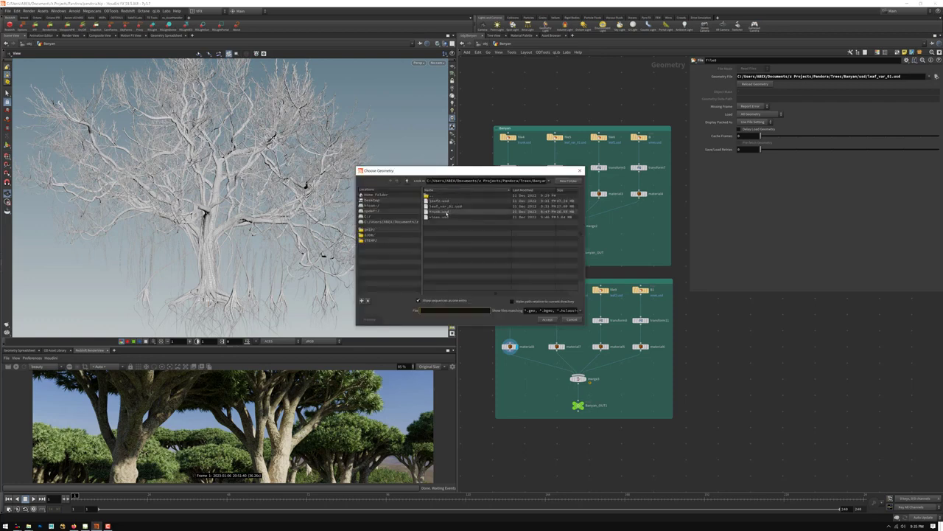
{"action": "left_click", "coordinate": [407, 181]}
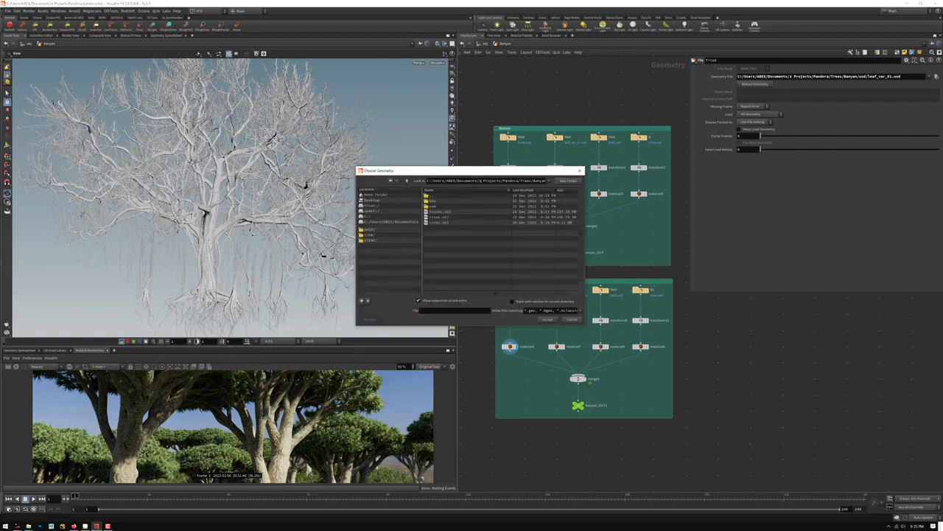
{"action": "double_click", "coordinate": [439, 216]}
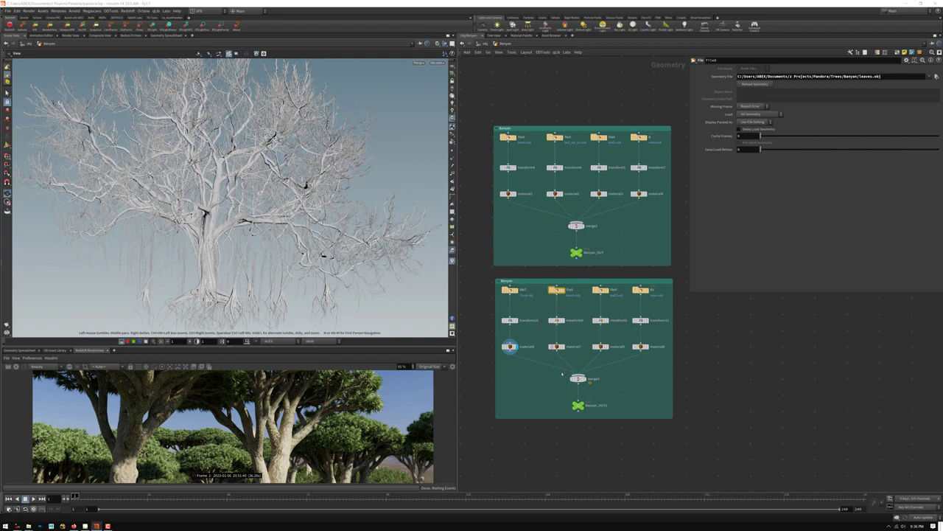
Display the material node below the leaves.obj file node and inspect the foliage by itself.
{"action": "mouse_move", "coordinate": [558, 348]}
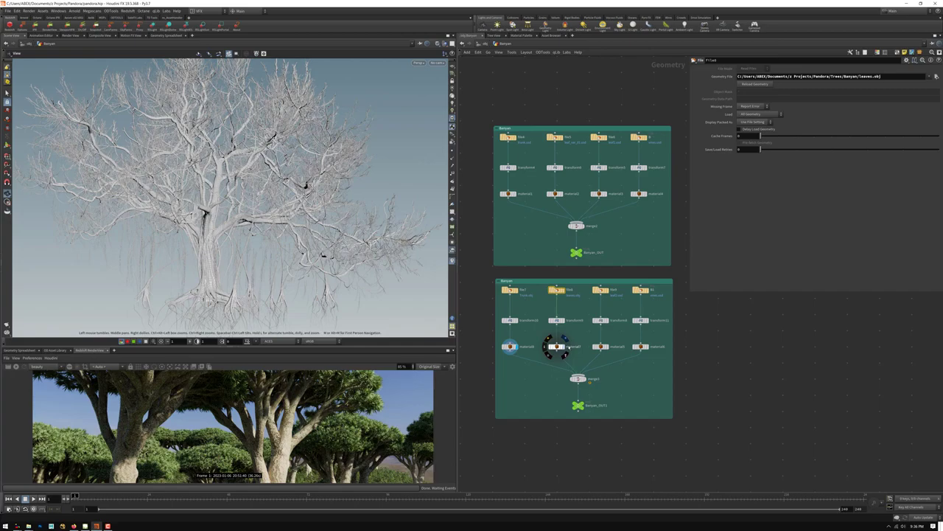
{"action": "left_click", "coordinate": [564, 345]}
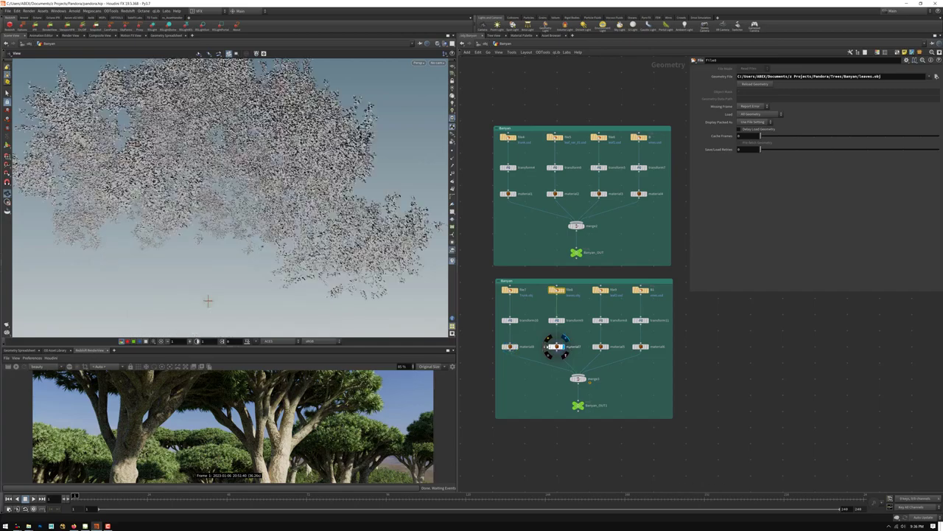
{"action": "left_click_drag", "start_coordinate": [208, 301], "coordinate": [203, 322]}
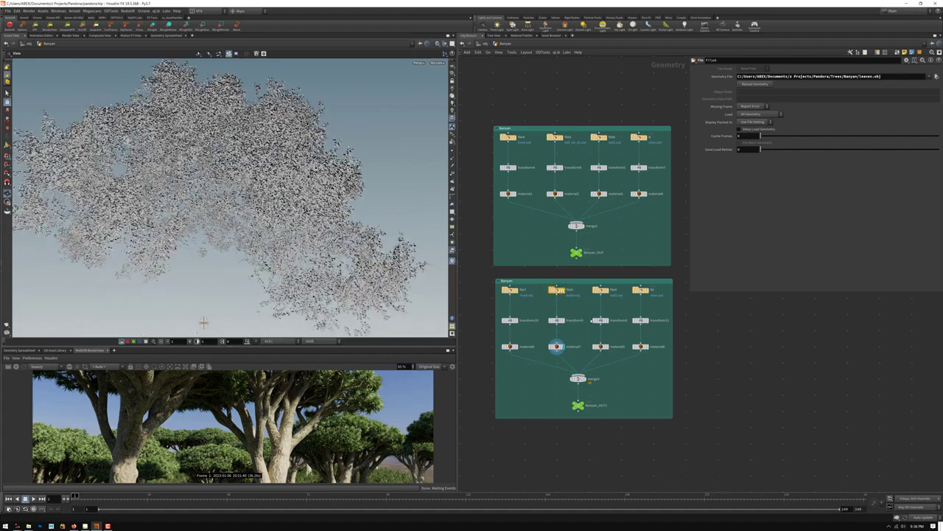
{"action": "scroll", "coordinate": [592, 294], "scroll_direction": "down", "scroll_amount": 1}
{"action": "scroll", "coordinate": [593, 291], "scroll_direction": "up", "scroll_amount": 3}
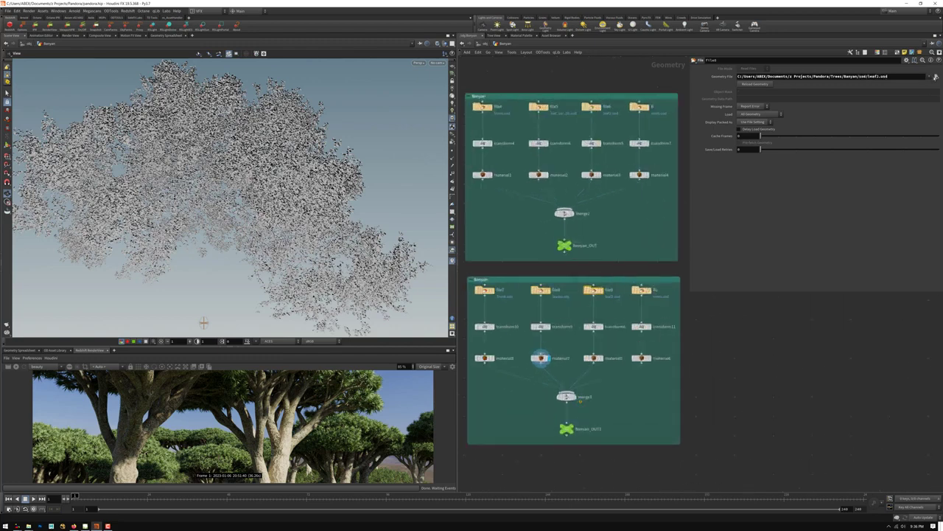
Replace the leaf2.usd source of the third copied file node with vines.obj from the Banyan folder, and display that branch's material node.
{"action": "left_click", "coordinate": [936, 77]}
{"action": "double_click", "coordinate": [445, 216]}
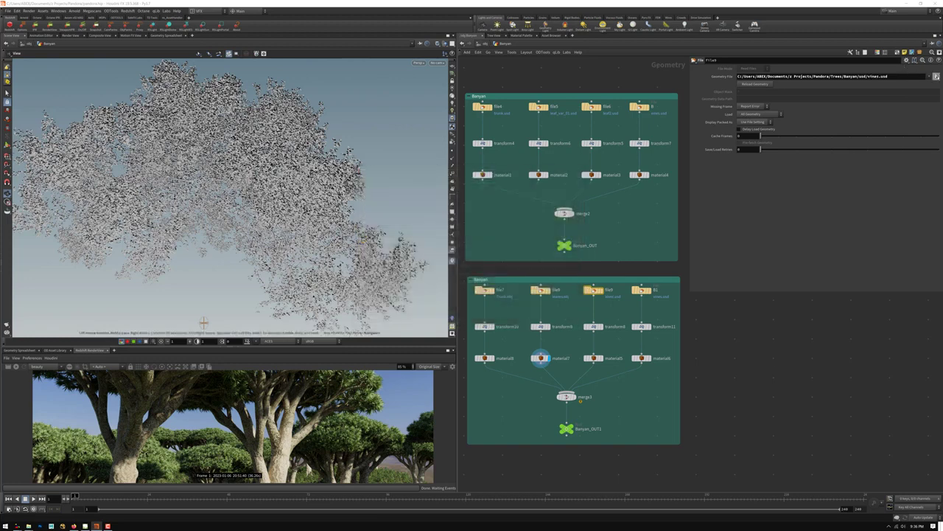
{"action": "left_click", "coordinate": [936, 77]}
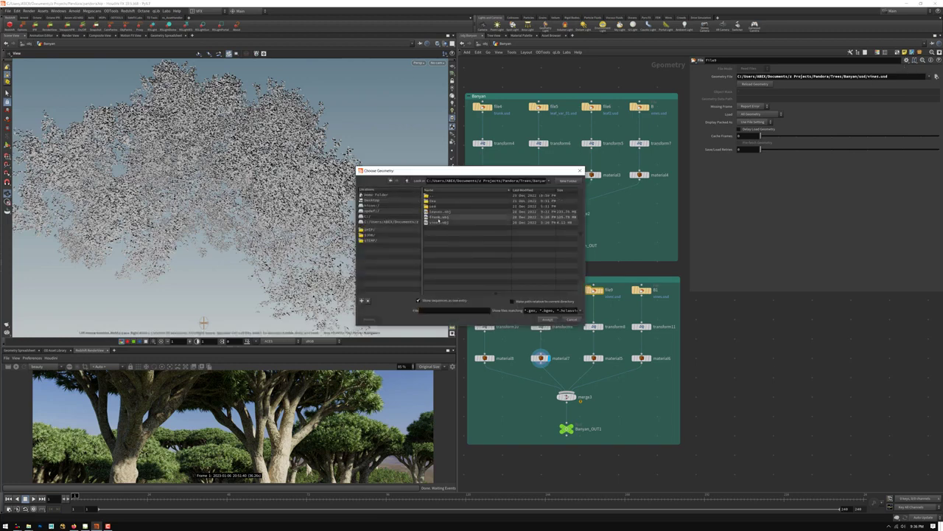
{"action": "double_click", "coordinate": [441, 222]}
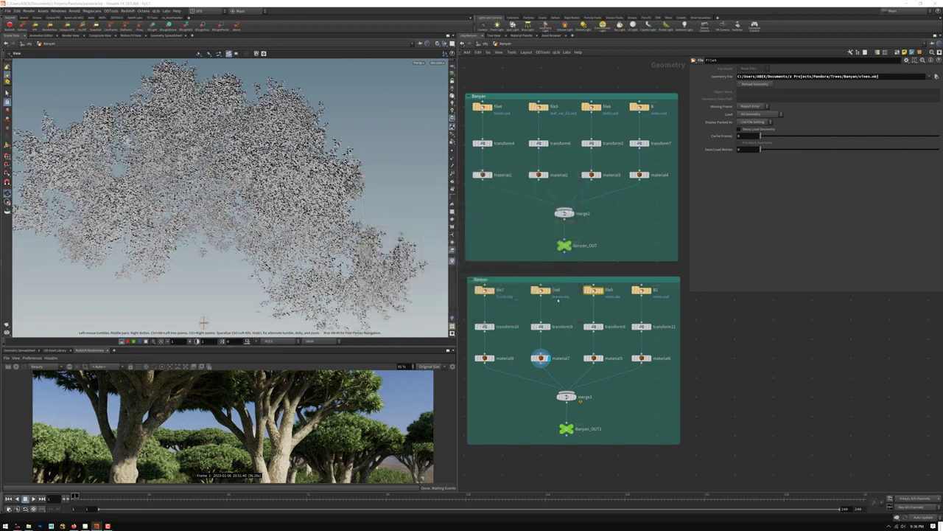
{"action": "left_click", "coordinate": [594, 358]}
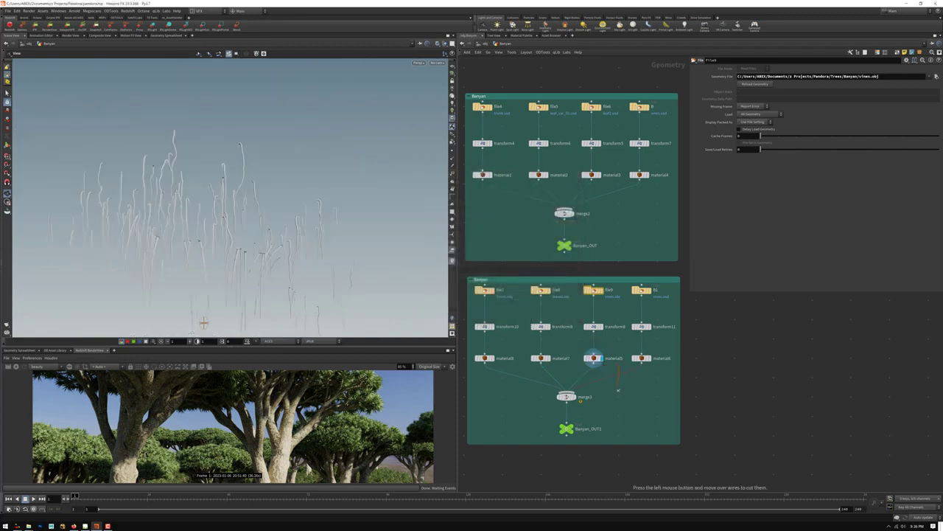
Delete the leftover vines.usd branch of the copied network, including its file, transform and material nodes.
{"action": "left_click", "coordinate": [641, 289]}
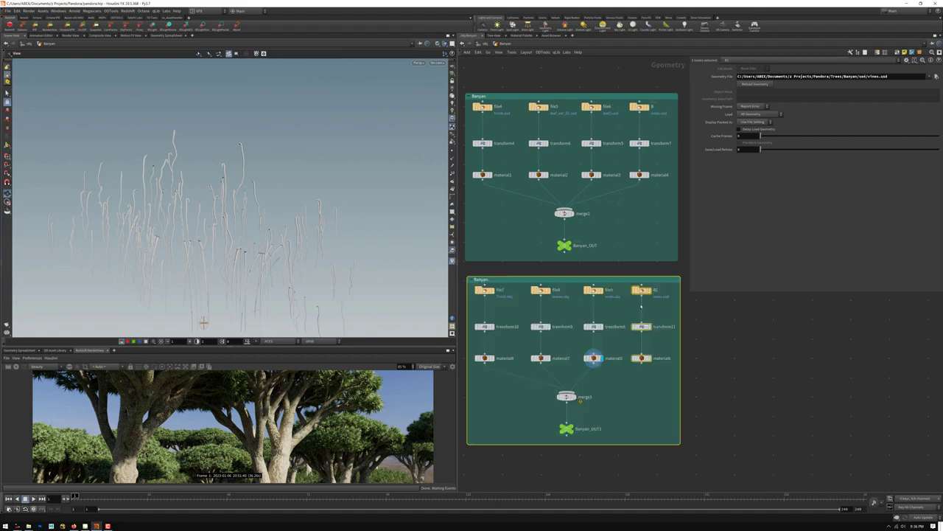
{"action": "left_click_drag", "start_coordinate": [647, 366], "coordinate": [641, 291]}
{"action": "key", "text": "Delete"}
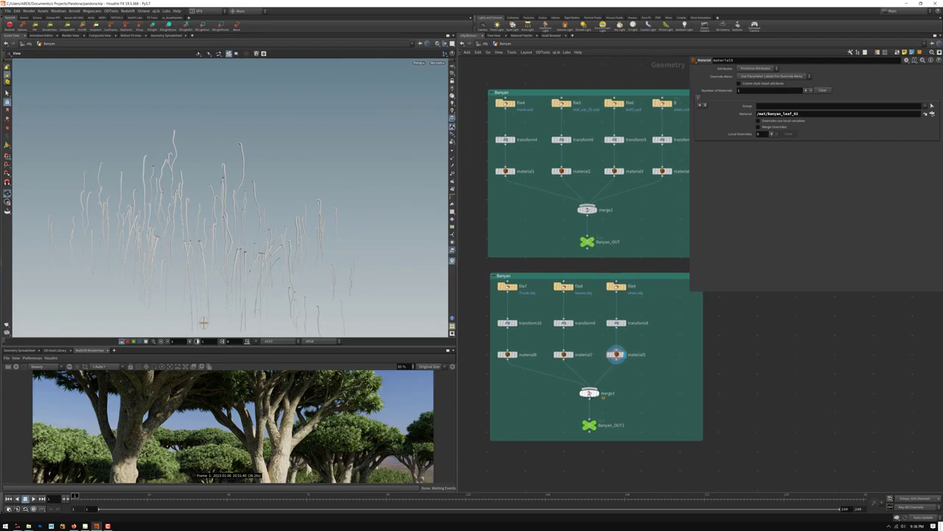
Display the merge3 node and inspect the complete OBJ banyan from several angles and distances.
{"action": "left_click", "coordinate": [588, 393]}
{"action": "left_click", "coordinate": [597, 395]}
{"action": "left_click_drag", "start_coordinate": [598, 395], "coordinate": [592, 395]}
{"action": "left_click_drag", "start_coordinate": [268, 201], "coordinate": [293, 215]}
{"action": "scroll", "coordinate": [293, 214], "scroll_direction": "up", "scroll_amount": 6}
{"action": "scroll", "coordinate": [254, 212], "scroll_direction": "down", "scroll_amount": 10}
{"action": "left_click_drag", "start_coordinate": [254, 211], "coordinate": [229, 230]}
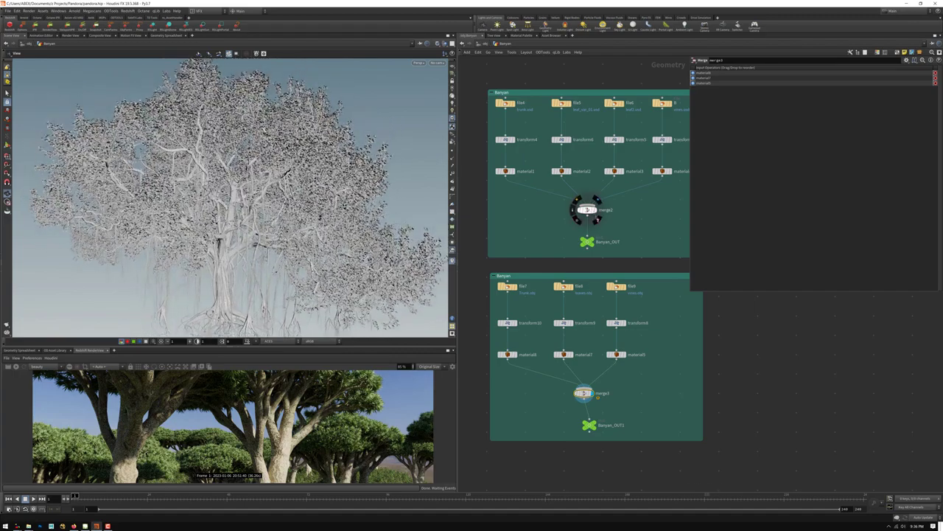
Display the merge2 node and inspect the USD banyan close up and from afar for comparison.
{"action": "left_click", "coordinate": [596, 203]}
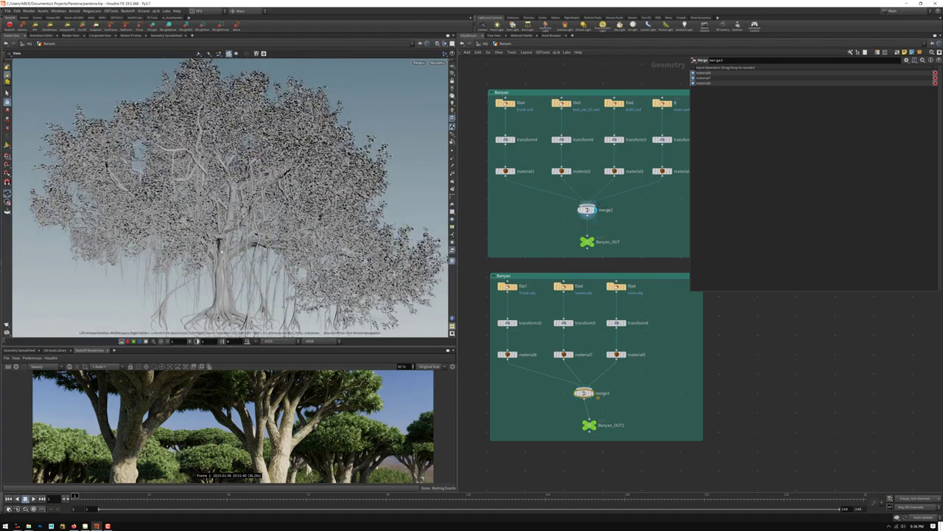
{"action": "scroll", "coordinate": [158, 240], "scroll_direction": "up", "scroll_amount": 8}
{"action": "scroll", "coordinate": [312, 230], "scroll_direction": "down", "scroll_amount": 10}
{"action": "scroll", "coordinate": [242, 246], "scroll_direction": "down", "scroll_amount": 3}
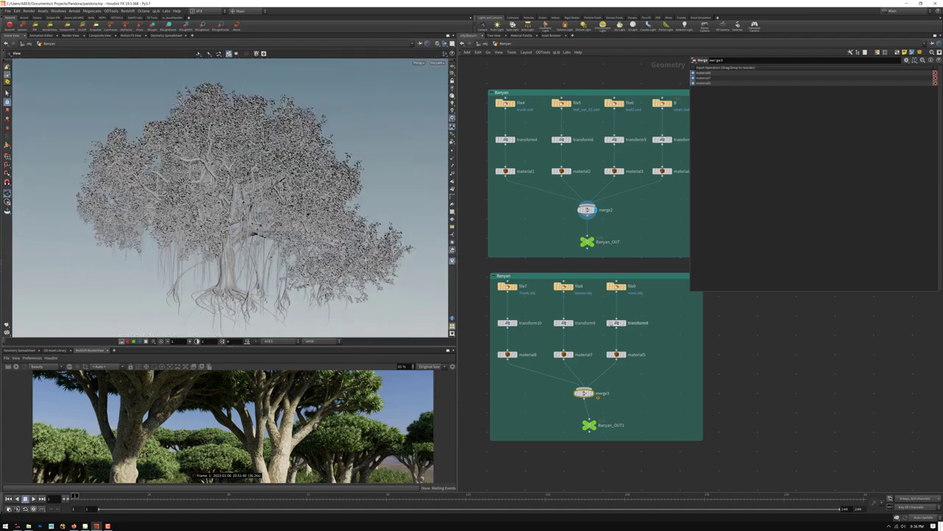
Reposition the OBJ network box so that it sits clear below the USD network box.
{"action": "scroll", "coordinate": [561, 298], "scroll_direction": "down", "scroll_amount": 5}
{"action": "scroll", "coordinate": [559, 333], "scroll_direction": "up", "scroll_amount": 6}
{"action": "left_click_drag", "start_coordinate": [587, 373], "coordinate": [583, 375]}
{"action": "scroll", "coordinate": [576, 352], "scroll_direction": "down", "scroll_amount": 5}
{"action": "scroll", "coordinate": [572, 348], "scroll_direction": "up", "scroll_amount": 5}
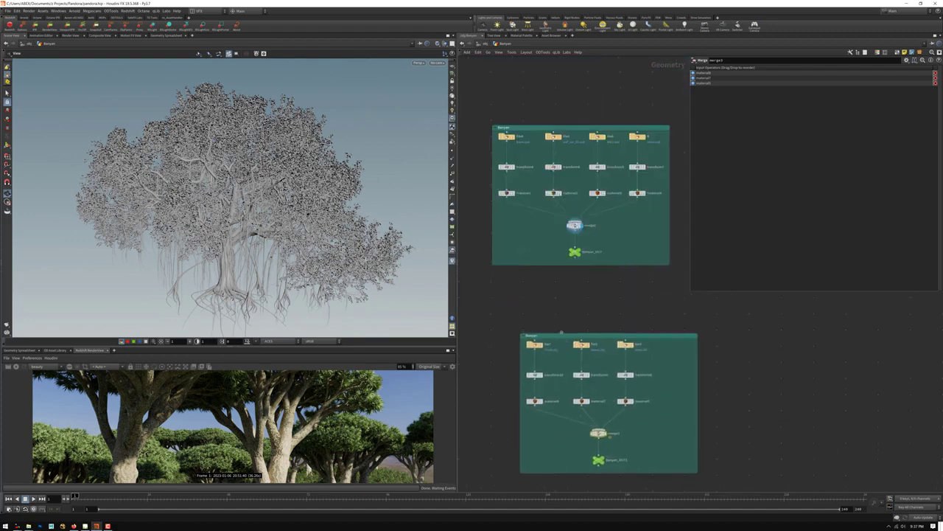
{"action": "left_click_drag", "start_coordinate": [554, 317], "coordinate": [537, 289]}
{"action": "scroll", "coordinate": [584, 236], "scroll_direction": "up", "scroll_amount": 3}
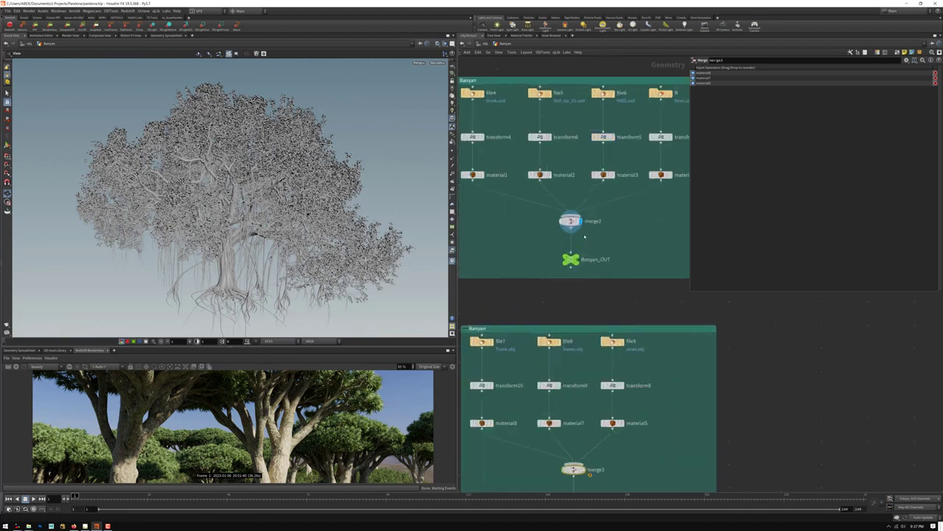
Open the node info of merge2 and examine the USD tree's geometry counts and memory use.
{"action": "left_click", "coordinate": [571, 260]}
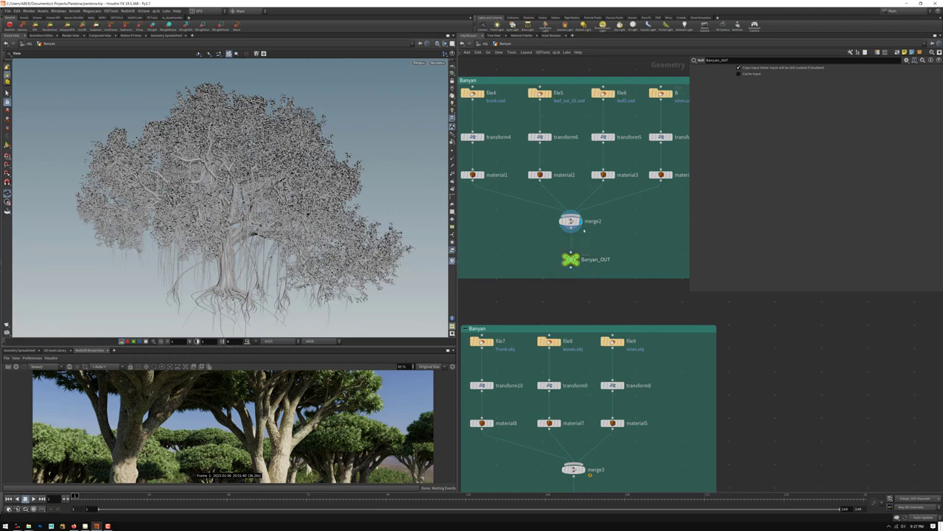
{"action": "left_click", "coordinate": [572, 221]}
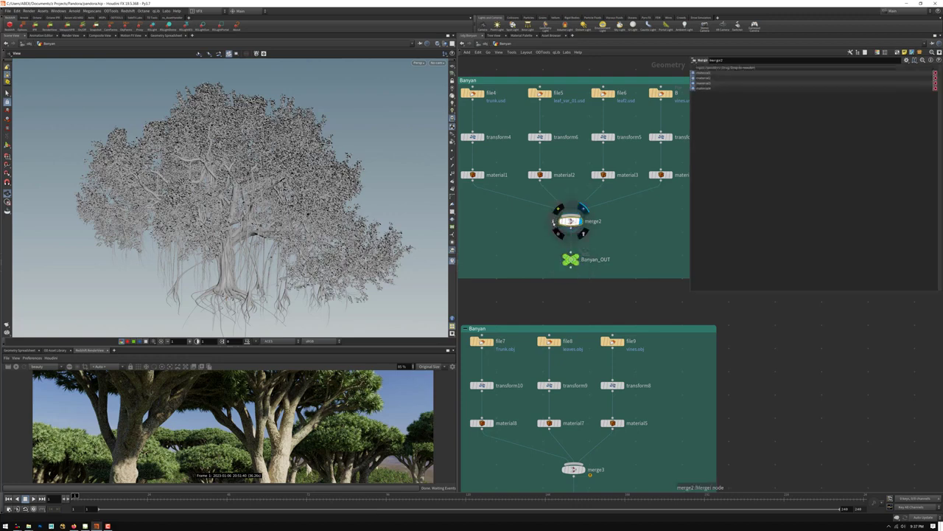
{"action": "middle_click", "coordinate": [554, 221]}
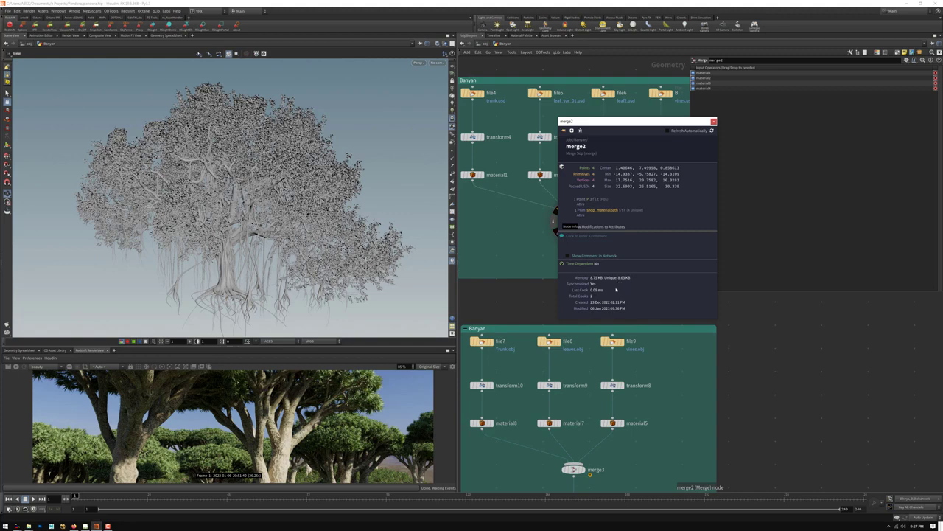
{"action": "scroll", "coordinate": [572, 299], "scroll_direction": "down", "scroll_amount": 4}
{"action": "scroll", "coordinate": [567, 320], "scroll_direction": "up", "scroll_amount": 5}
Display merge3 and examine the OBJ tree's geometry counts and memory use in its node info.
{"action": "left_click", "coordinate": [569, 294]}
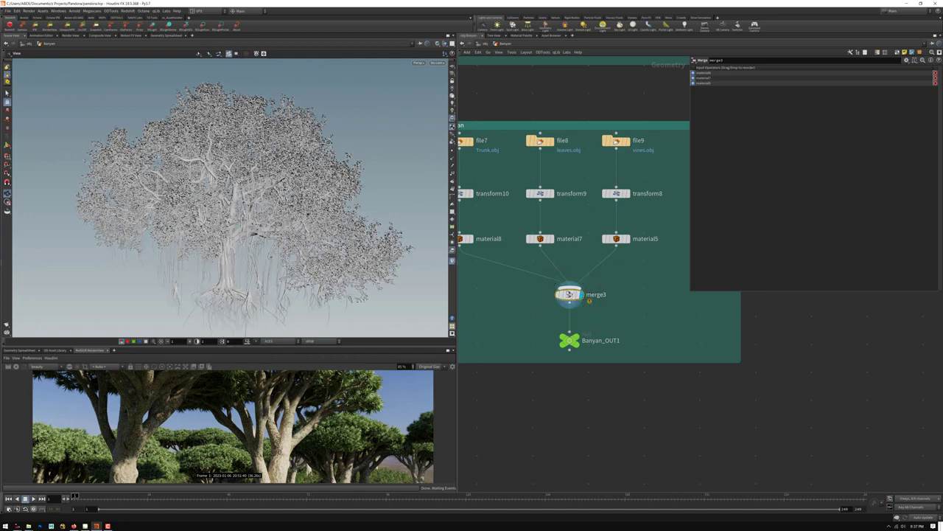
{"action": "left_click", "coordinate": [549, 295]}
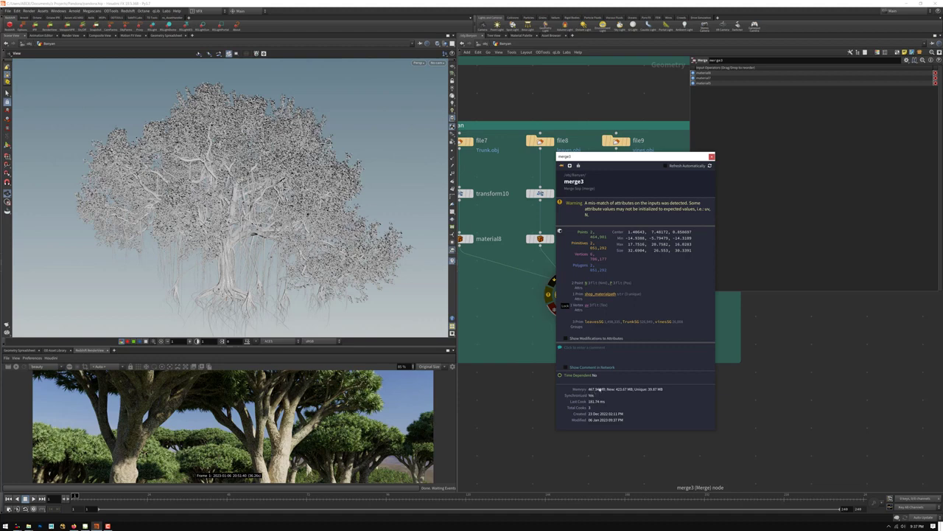
{"action": "left_click", "coordinate": [533, 414]}
{"action": "scroll", "coordinate": [553, 440], "scroll_direction": "down", "scroll_amount": 5}
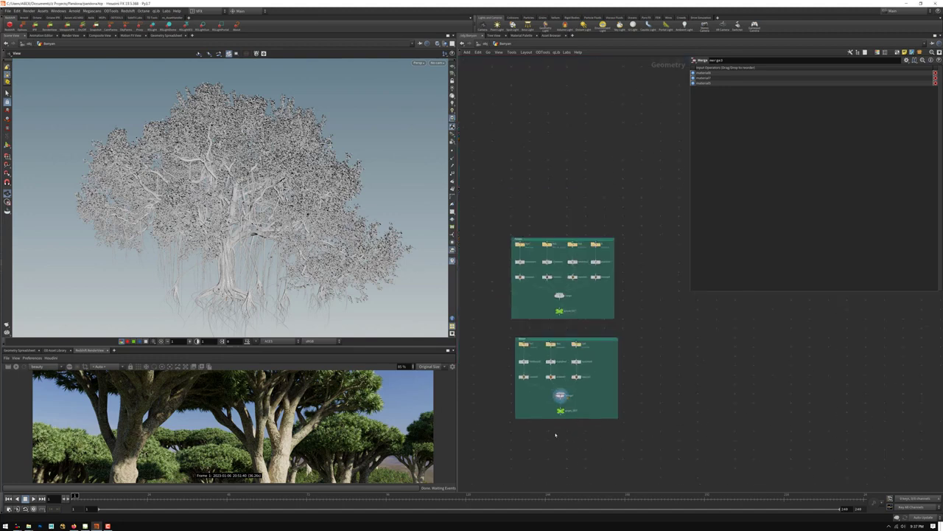
{"action": "scroll", "coordinate": [544, 378], "scroll_direction": "up", "scroll_amount": 3}
{"action": "scroll", "coordinate": [516, 332], "scroll_direction": "down", "scroll_amount": 3}
{"action": "scroll", "coordinate": [516, 332], "scroll_direction": "up", "scroll_amount": 3}
{"action": "left_click_drag", "start_coordinate": [515, 402], "coordinate": [604, 341]}
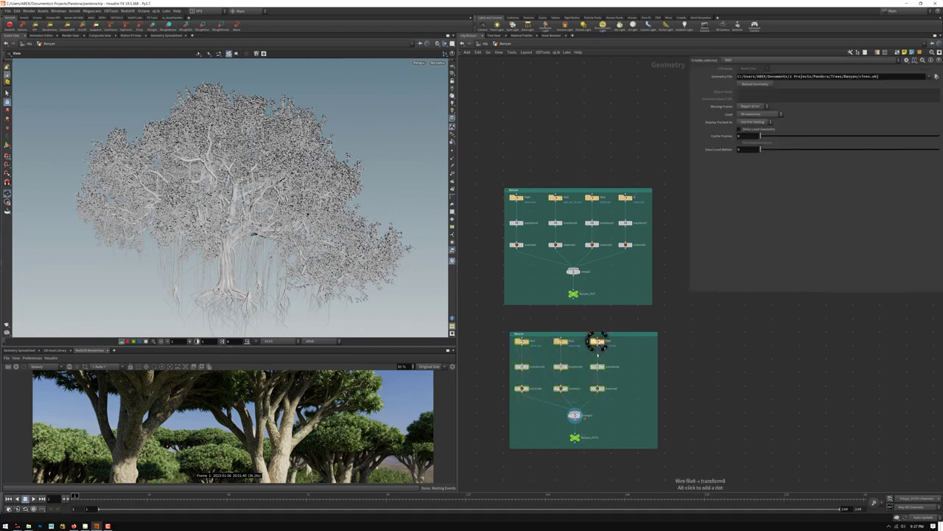
{"action": "left_click", "coordinate": [696, 353]}
Go up to the object level and select the instance2 node to view its instancing settings.
{"action": "left_click", "coordinate": [485, 43]}
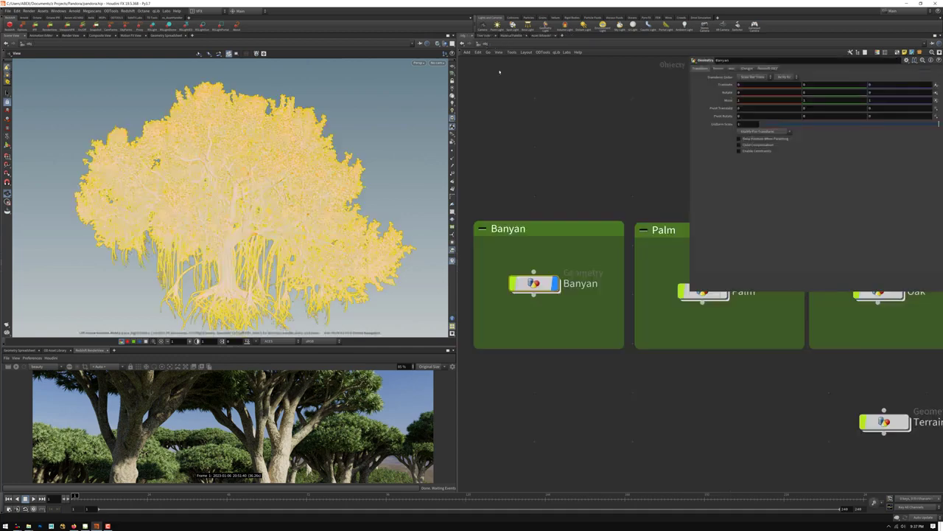
{"action": "scroll", "coordinate": [530, 312], "scroll_direction": "down", "scroll_amount": 5}
{"action": "middle_click_drag", "start_coordinate": [615, 398], "coordinate": [575, 343]}
{"action": "scroll", "coordinate": [605, 361], "scroll_direction": "down", "scroll_amount": 3}
{"action": "scroll", "coordinate": [614, 366], "scroll_direction": "up", "scroll_amount": 5}
{"action": "scroll", "coordinate": [620, 369], "scroll_direction": "up", "scroll_amount": 1}
{"action": "left_click", "coordinate": [626, 369]}
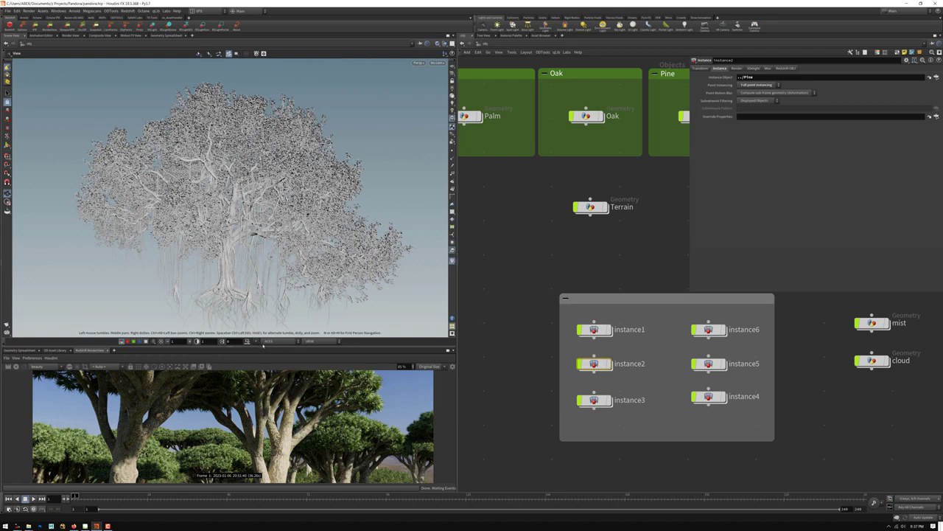
Enlarge the Redshift render view by shrinking the scene viewport above it.
{"action": "left_click_drag", "start_coordinate": [263, 344], "coordinate": [263, 258]}
{"action": "scroll", "coordinate": [187, 357], "scroll_direction": "down", "scroll_amount": 1}
{"action": "scroll", "coordinate": [186, 379], "scroll_direction": "up", "scroll_amount": 1}
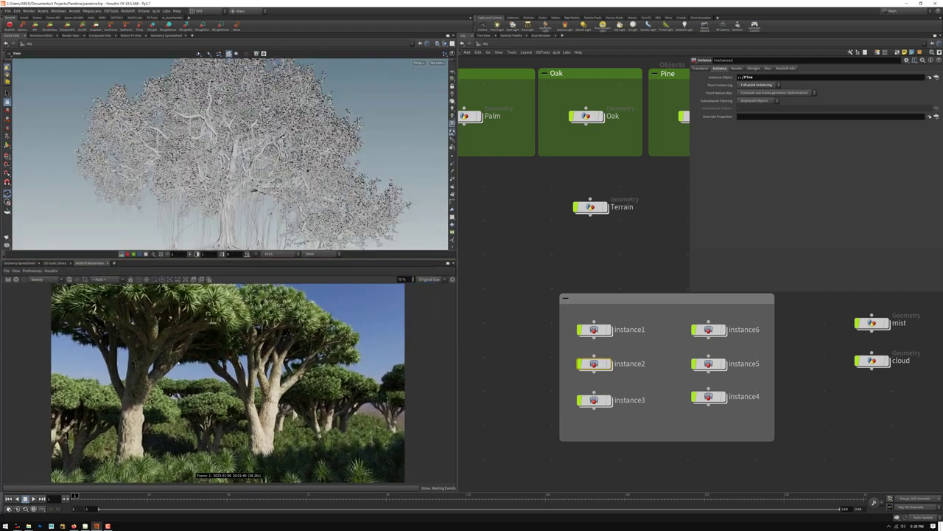
Reopen the Banyan geometry network and check the memory use of the OBJ tree's merge3 node again.
{"action": "scroll", "coordinate": [547, 339], "scroll_direction": "down", "scroll_amount": 5}
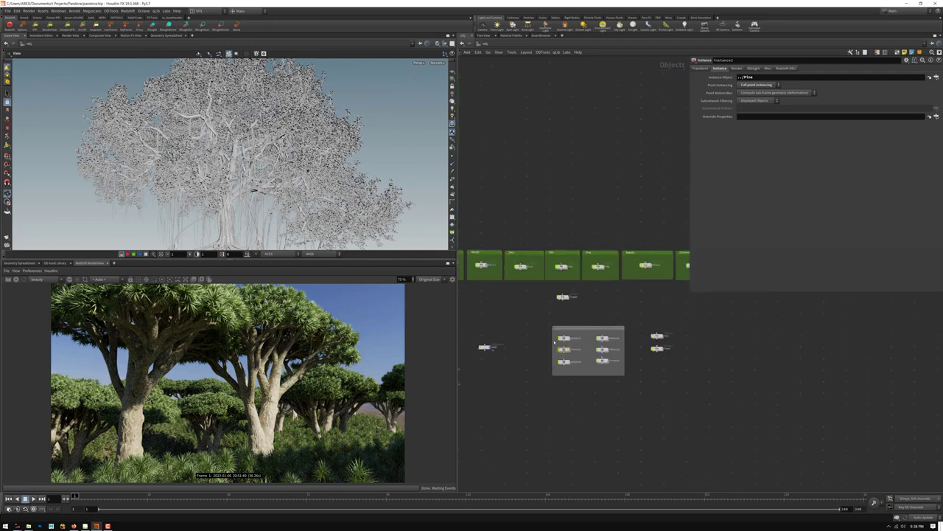
{"action": "middle_click_drag", "start_coordinate": [525, 312], "coordinate": [575, 328]}
{"action": "scroll", "coordinate": [520, 276], "scroll_direction": "up", "scroll_amount": 3}
{"action": "double_click", "coordinate": [551, 287]}
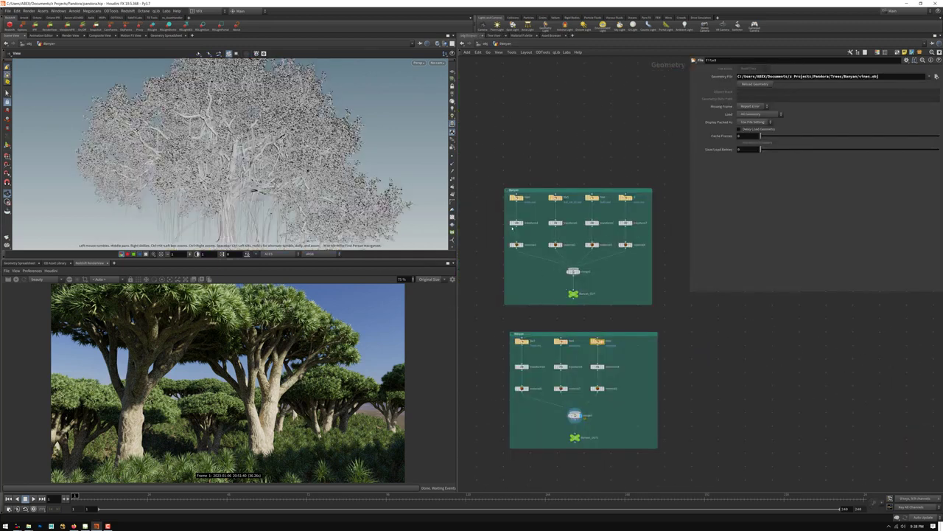
{"action": "left_click_drag", "start_coordinate": [500, 335], "coordinate": [704, 480]}
{"action": "scroll", "coordinate": [578, 439], "scroll_direction": "up", "scroll_amount": 3}
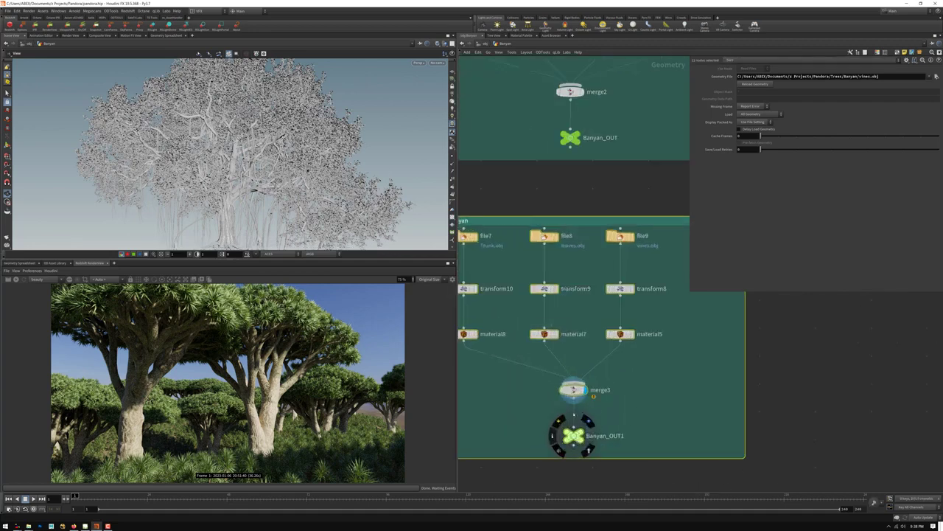
{"action": "middle_click", "coordinate": [568, 390]}
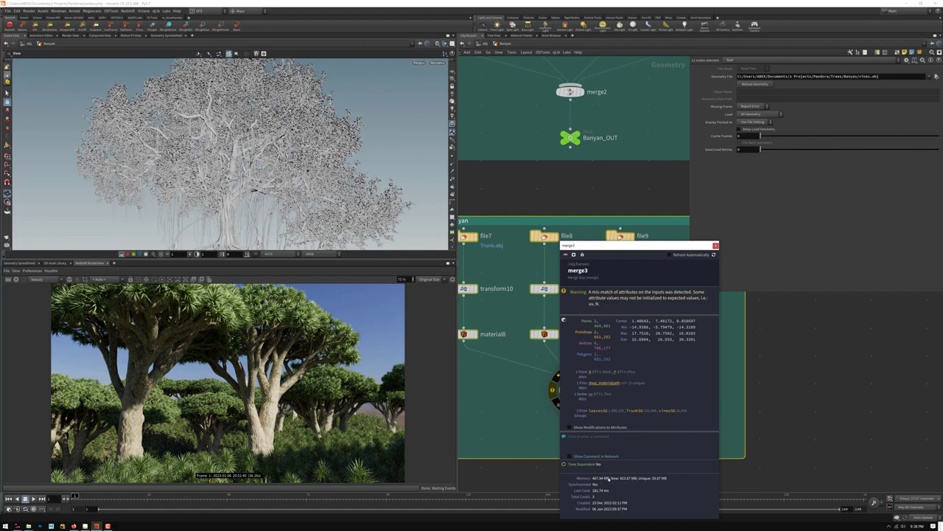
{"action": "left_click", "coordinate": [604, 196]}
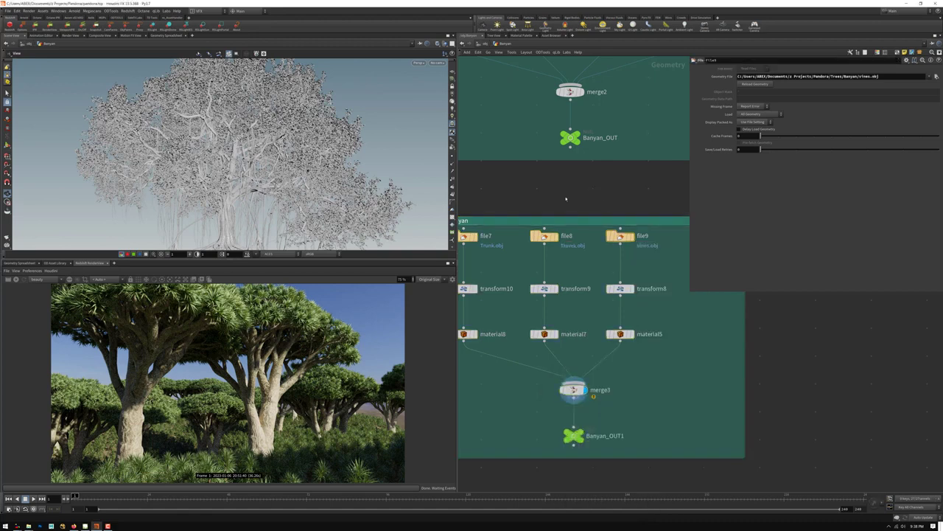
Open the node info of Banyan_OUT and check the memory use of the USD tree.
{"action": "scroll", "coordinate": [594, 379], "scroll_direction": "down", "scroll_amount": 5}
{"action": "scroll", "coordinate": [580, 368], "scroll_direction": "up", "scroll_amount": 2}
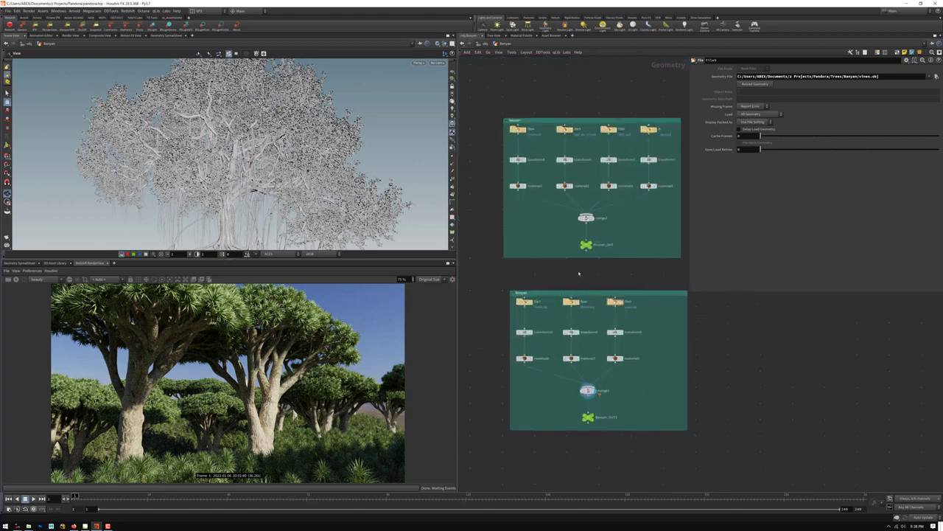
{"action": "scroll", "coordinate": [583, 274], "scroll_direction": "up", "scroll_amount": 5}
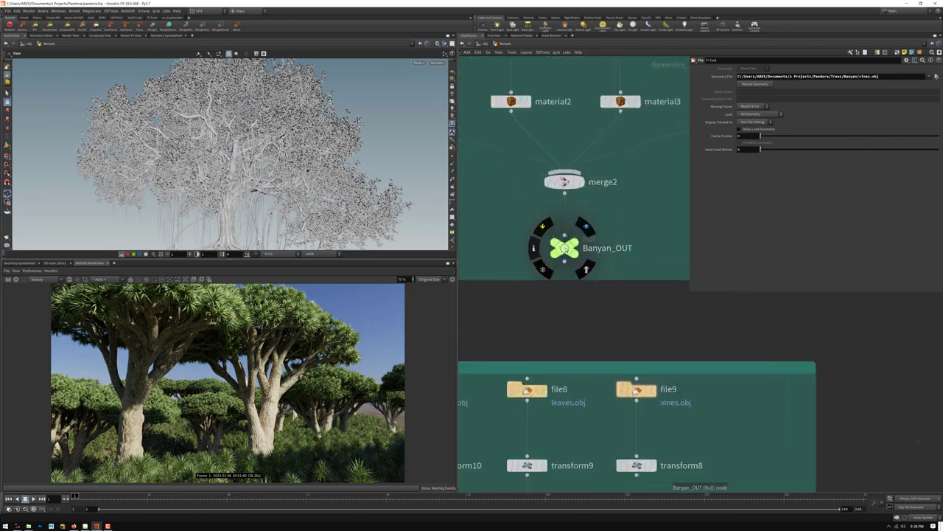
{"action": "left_click", "coordinate": [537, 251]}
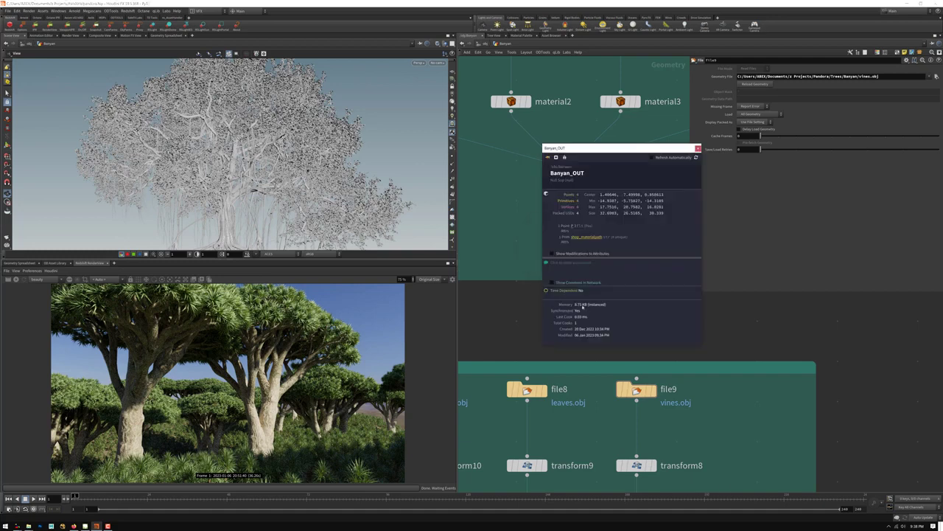
{"action": "scroll", "coordinate": [545, 313], "scroll_direction": "down", "scroll_amount": 6}
{"action": "scroll", "coordinate": [562, 355], "scroll_direction": "up", "scroll_amount": 2}
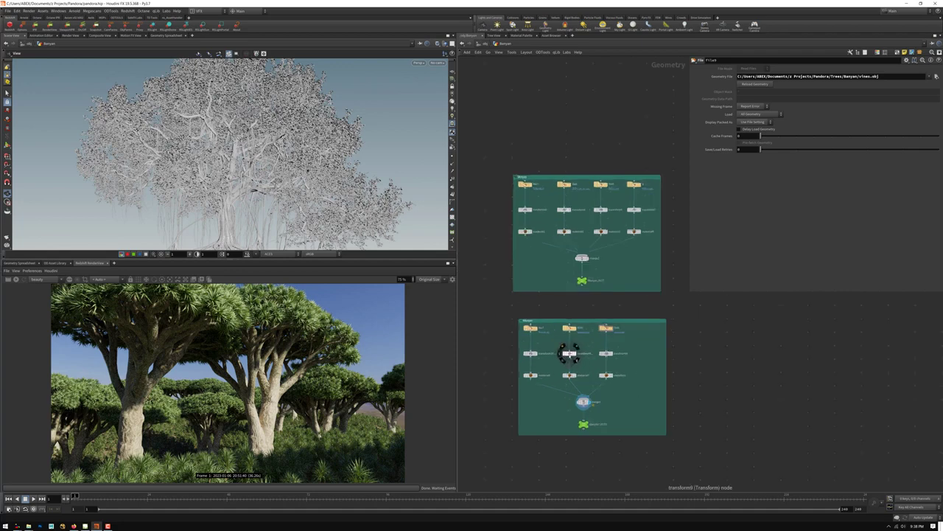
Delete the OBJ network box with all its nodes in the Banyan geometry and set the display to Banyan_OUT.
{"action": "left_click", "coordinate": [485, 45]}
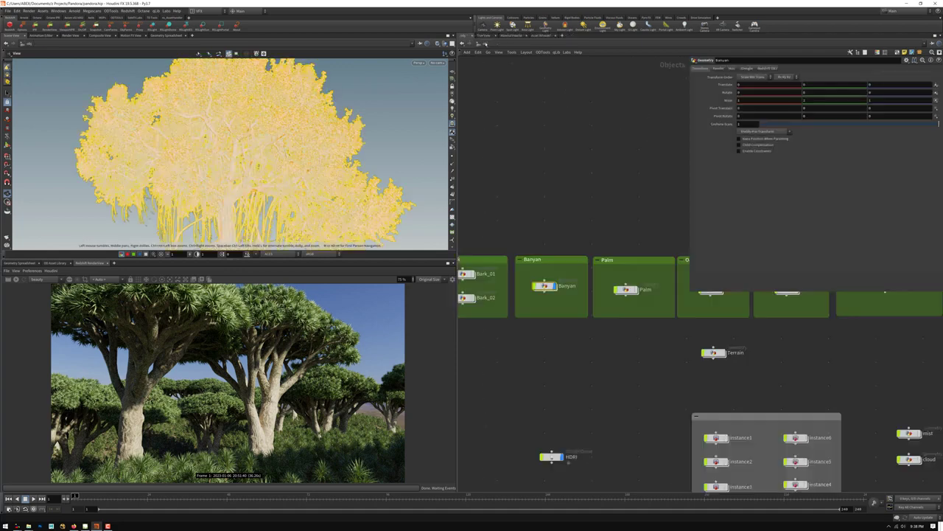
{"action": "double_click", "coordinate": [547, 271]}
{"action": "left_click_drag", "start_coordinate": [504, 308], "coordinate": [719, 475]}
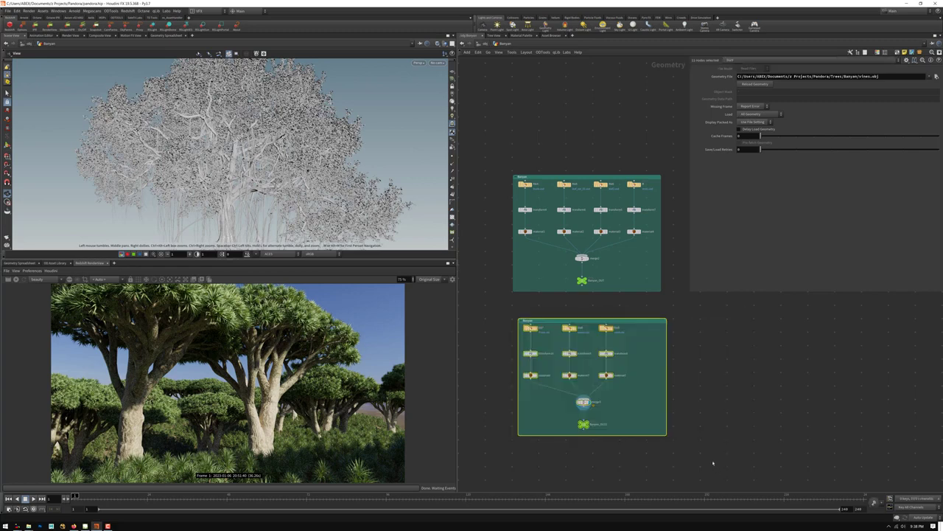
{"action": "key", "text": "Delete"}
{"action": "scroll", "coordinate": [586, 284], "scroll_direction": "up", "scroll_amount": 4}
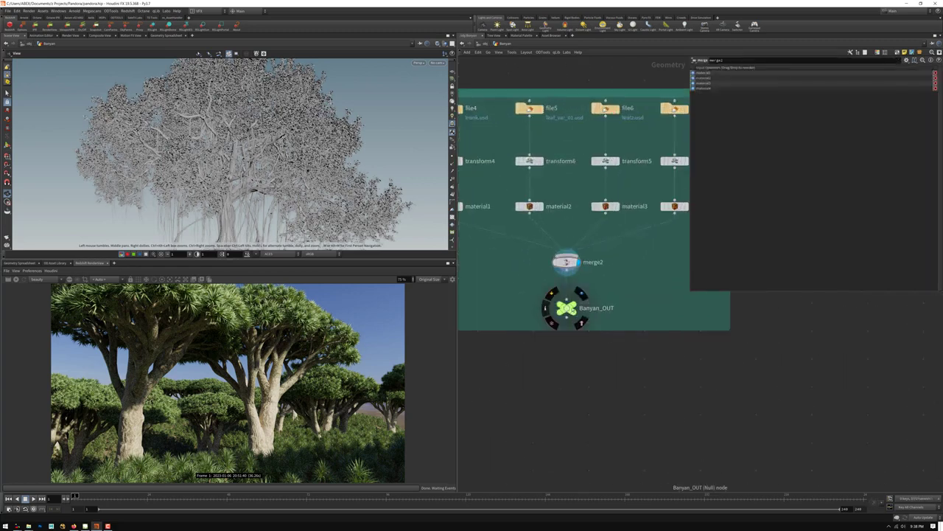
{"action": "left_click", "coordinate": [566, 308]}
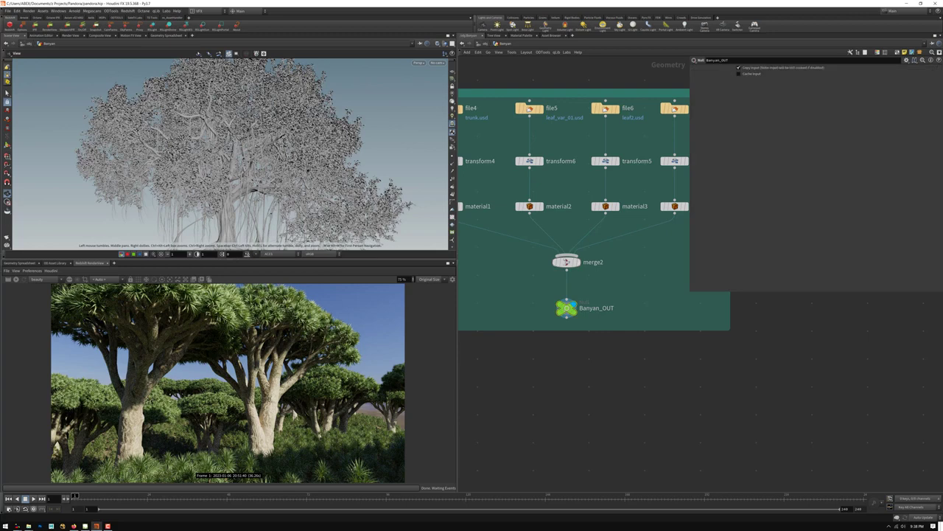
Go back up to the object level and select the instance1 node to view its instance object.
{"action": "key", "text": "u"}
{"action": "scroll", "coordinate": [560, 242], "scroll_direction": "down", "scroll_amount": 4}
{"action": "scroll", "coordinate": [560, 287], "scroll_direction": "up", "scroll_amount": 6}
{"action": "middle_click_drag", "start_coordinate": [652, 341], "coordinate": [515, 300]}
{"action": "left_click", "coordinate": [593, 323]}
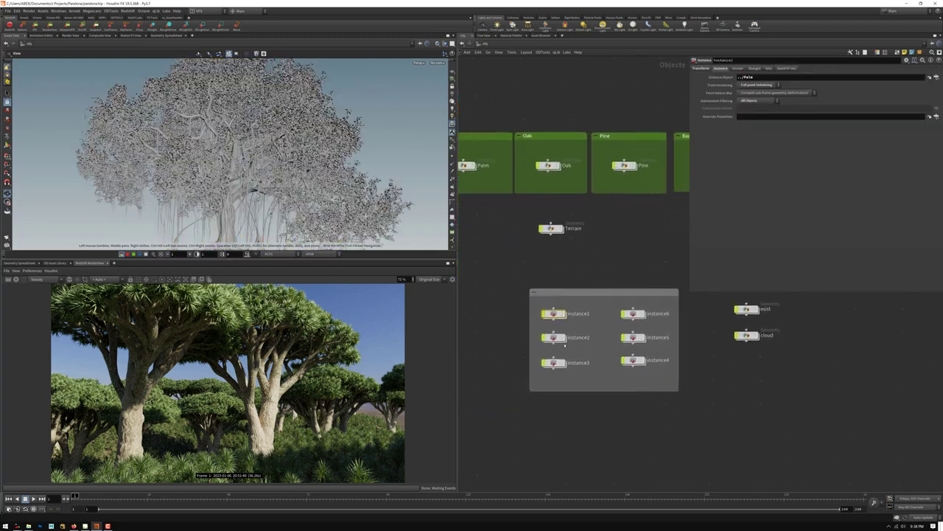
Check which tree geometry the instance2 to instance6 nodes each use as their instance object.
{"action": "left_click", "coordinate": [559, 338]}
{"action": "left_click", "coordinate": [554, 363]}
{"action": "middle_click_drag", "start_coordinate": [598, 392], "coordinate": [575, 399]}
{"action": "left_click", "coordinate": [609, 319]}
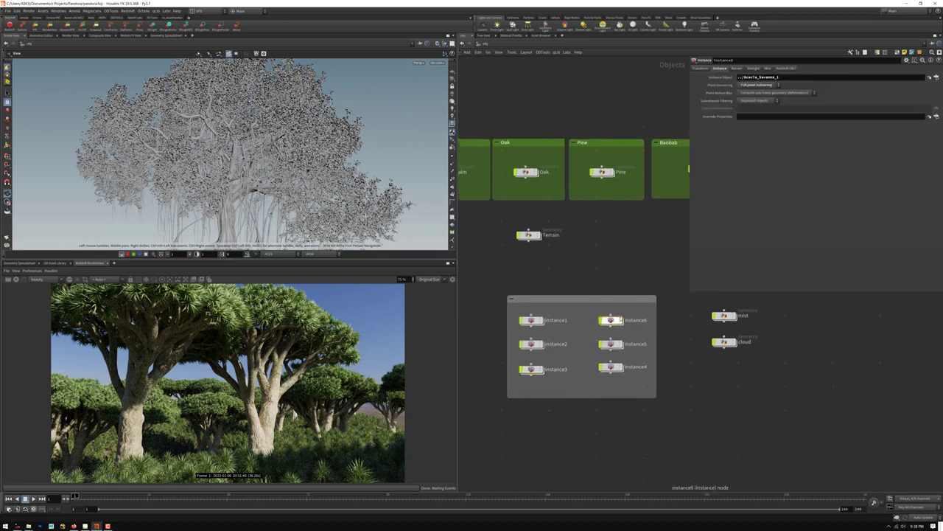
{"action": "left_click", "coordinate": [611, 343]}
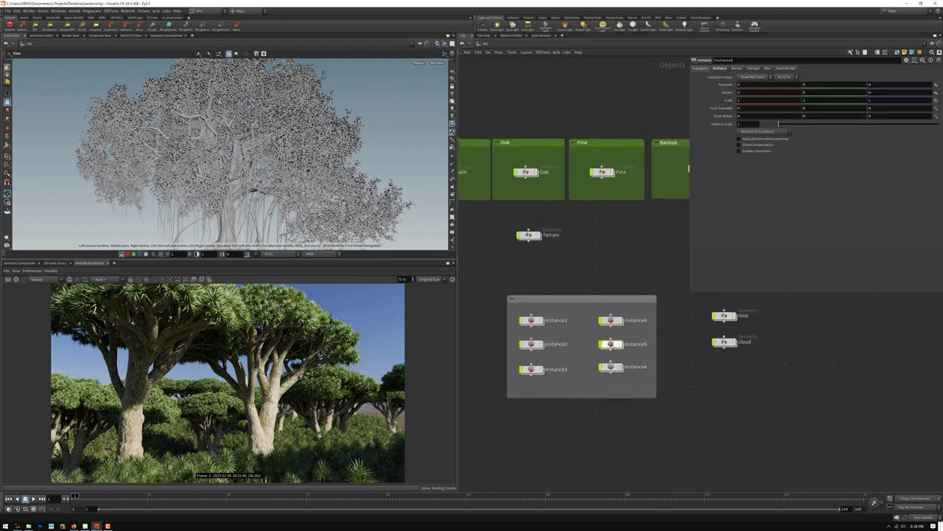
{"action": "left_click", "coordinate": [611, 366]}
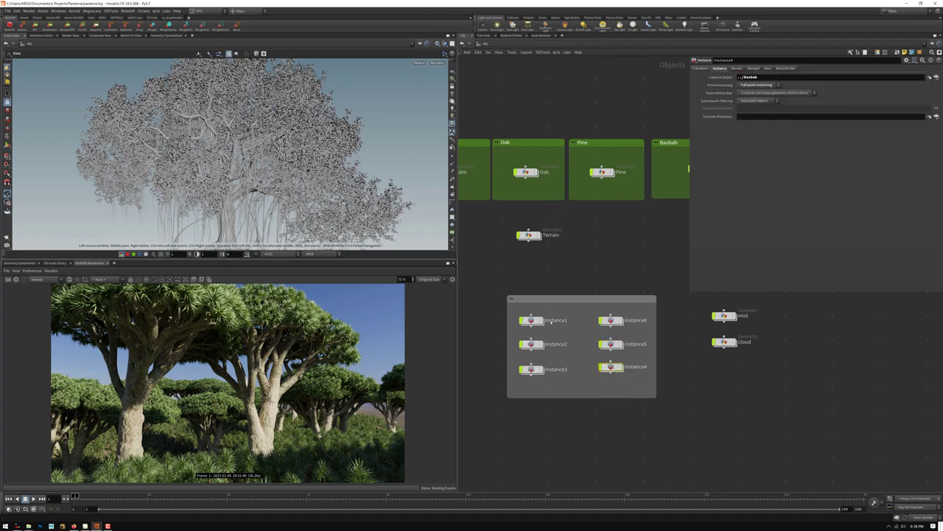
{"action": "middle_click_drag", "start_coordinate": [539, 288], "coordinate": [592, 310]}
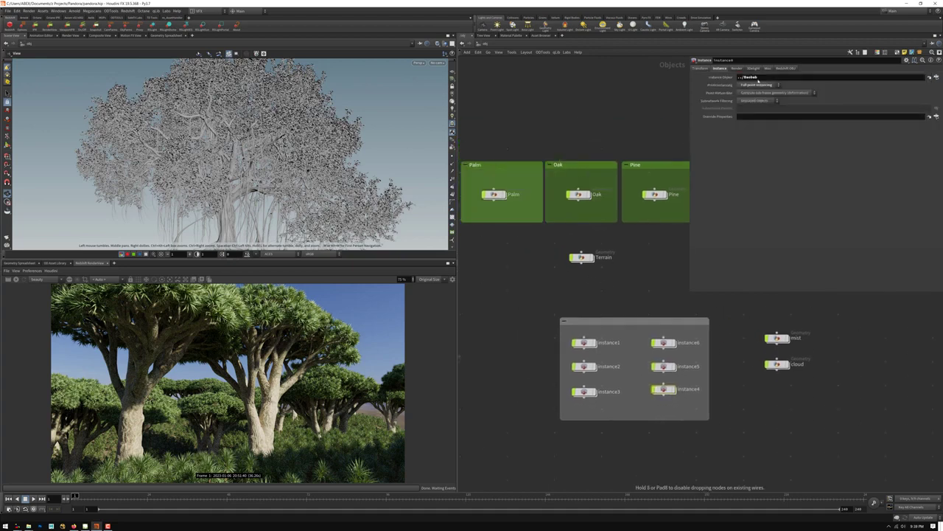
Set the instance object of instance4 to ../Banyan.
{"action": "left_click_drag", "start_coordinate": [759, 78], "coordinate": [758, 79]}
{"action": "mouse_move", "coordinate": [663, 389]}
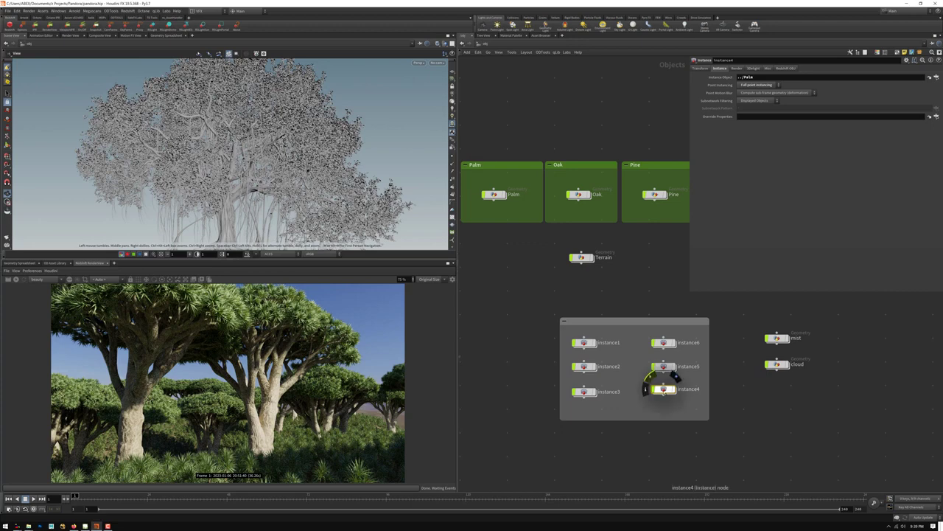
{"action": "scroll", "coordinate": [597, 224], "scroll_direction": "down", "scroll_amount": 3}
{"action": "mouse_move", "coordinate": [492, 203]}
{"action": "left_click_drag", "start_coordinate": [496, 197], "coordinate": [723, 105]}
{"action": "scroll", "coordinate": [625, 319], "scroll_direction": "up", "scroll_amount": 3}
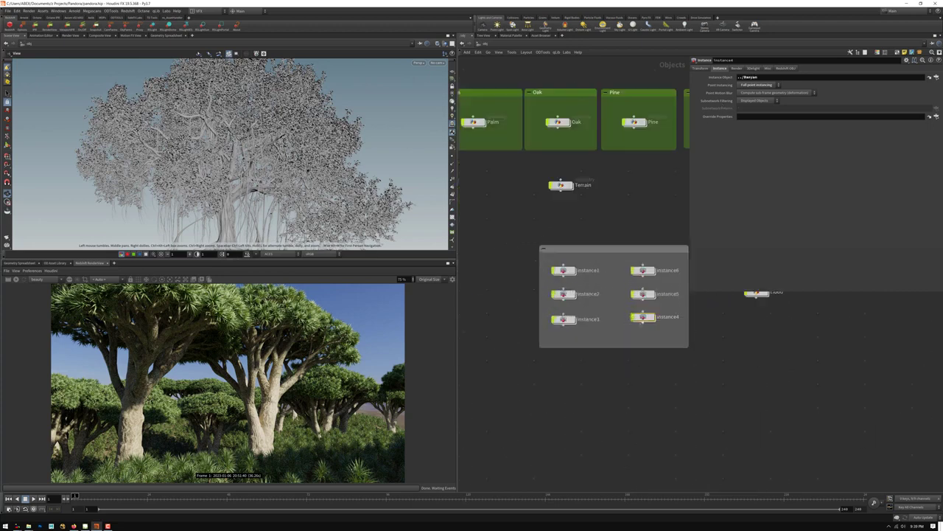
Display instance4 together with the Terrain and frame the banyans scattered across the whole landscape.
{"action": "left_click", "coordinate": [653, 316]}
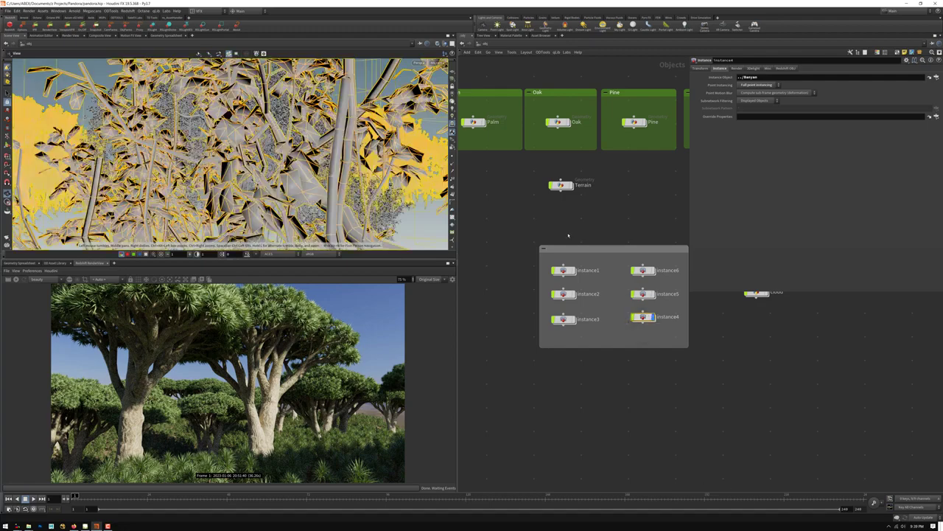
{"action": "scroll", "coordinate": [493, 123], "scroll_direction": "down", "scroll_amount": 4}
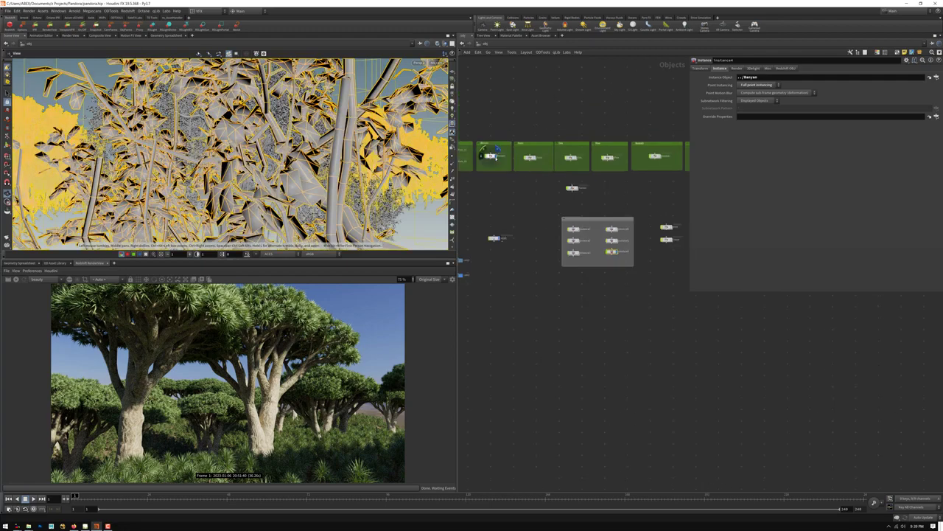
{"action": "scroll", "coordinate": [263, 169], "scroll_direction": "down", "scroll_amount": 10}
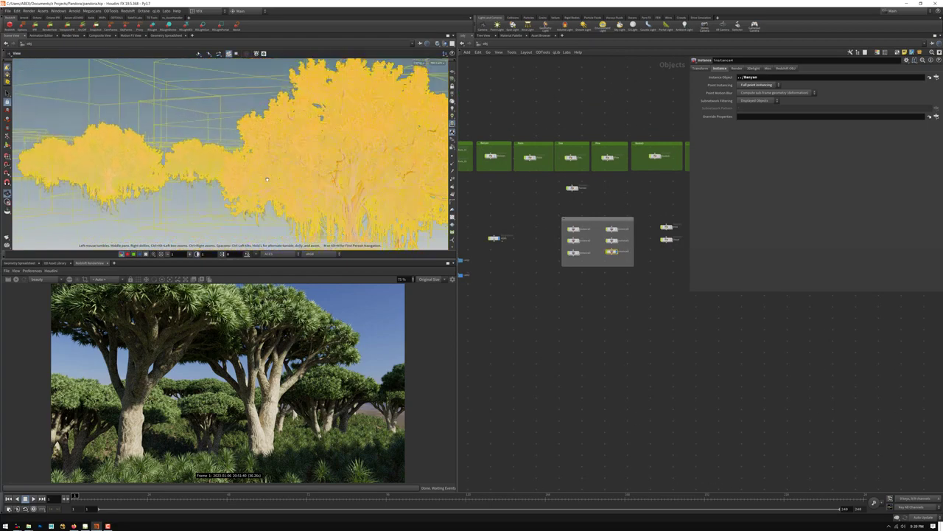
{"action": "right_click_drag", "start_coordinate": [295, 196], "coordinate": [398, 230]}
{"action": "scroll", "coordinate": [558, 170], "scroll_direction": "up", "scroll_amount": 5}
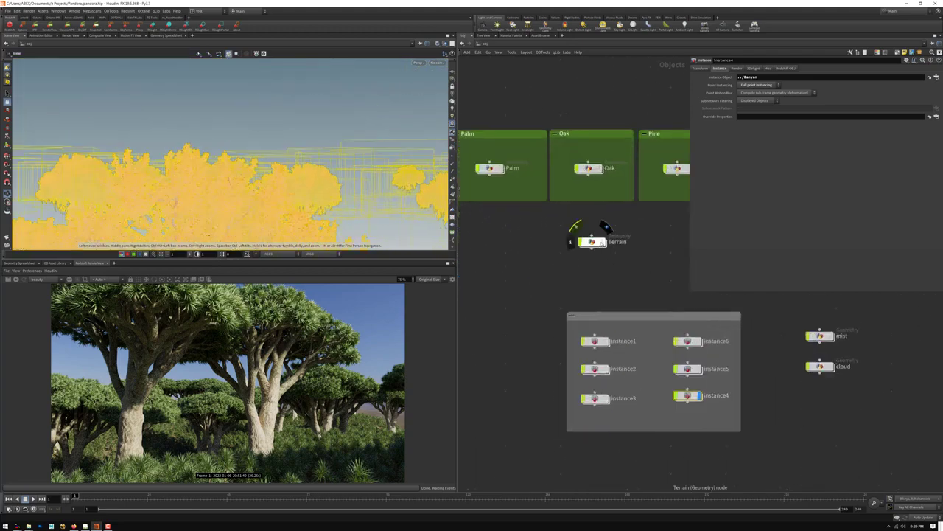
{"action": "right_click_drag", "start_coordinate": [184, 150], "coordinate": [302, 190]}
{"action": "left_click_drag", "start_coordinate": [291, 152], "coordinate": [295, 177]}
{"action": "middle_click_drag", "start_coordinate": [295, 174], "coordinate": [282, 160]}
{"action": "left_click_drag", "start_coordinate": [282, 160], "coordinate": [279, 177]}
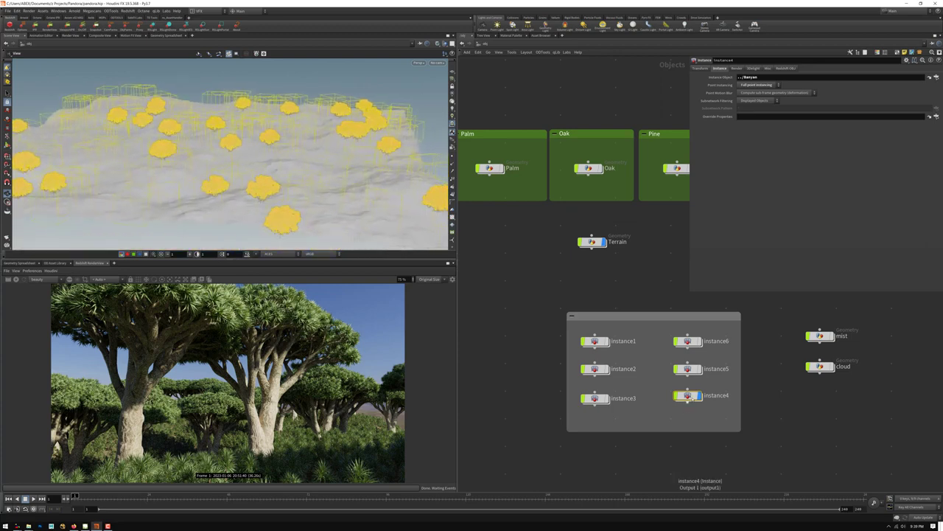
Raise the total point count of scatter1 inside instance4 to about 38,000 and view the instances at object level.
{"action": "double_click", "coordinate": [688, 396]}
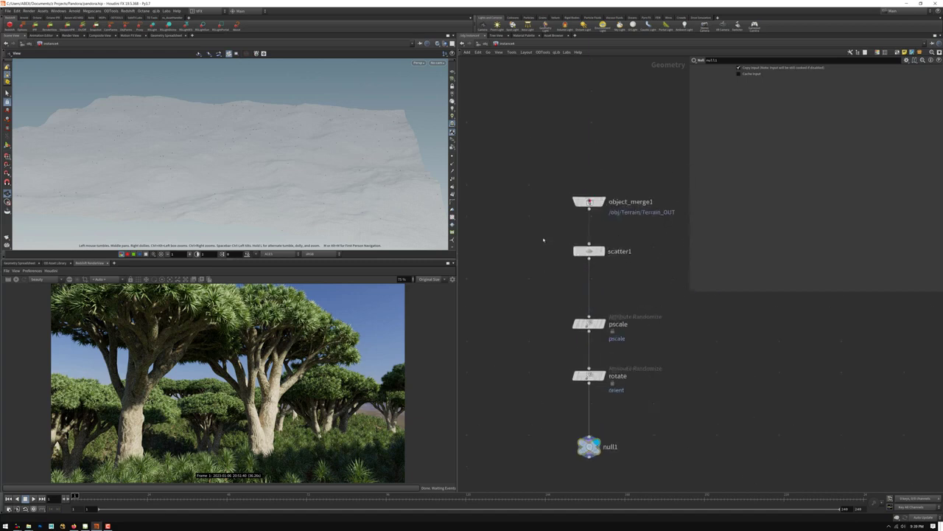
{"action": "left_click_drag", "start_coordinate": [845, 100], "coordinate": [924, 99]}
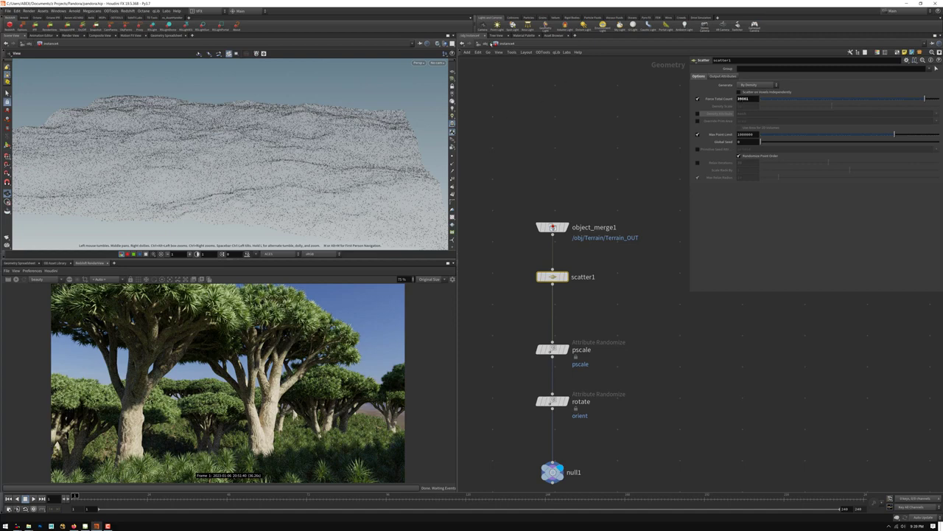
{"action": "key", "text": "u"}
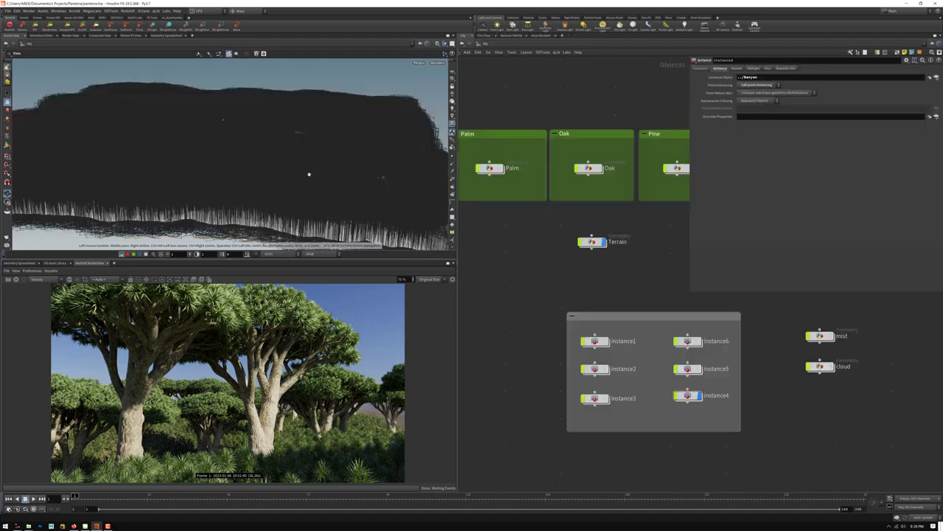
{"action": "mouse_move", "coordinate": [306, 176]}
{"action": "left_mouse_down"}
{"action": "mouse_move", "coordinate": [297, 152]}
{"action": "mouse_move", "coordinate": [331, 158]}
{"action": "mouse_move", "coordinate": [332, 95]}
{"action": "mouse_move", "coordinate": [324, 164]}
{"action": "mouse_move", "coordinate": [331, 143]}
{"action": "mouse_move", "coordinate": [297, 152]}
{"action": "mouse_move", "coordinate": [308, 147]}
{"action": "mouse_move", "coordinate": [358, 176]}
{"action": "mouse_move", "coordinate": [347, 154]}
{"action": "left_mouse_up"}
Reduce the total point count of scatter1 inside instance4 to roughly 1,900 and return to the object level.
{"action": "double_click", "coordinate": [688, 398]}
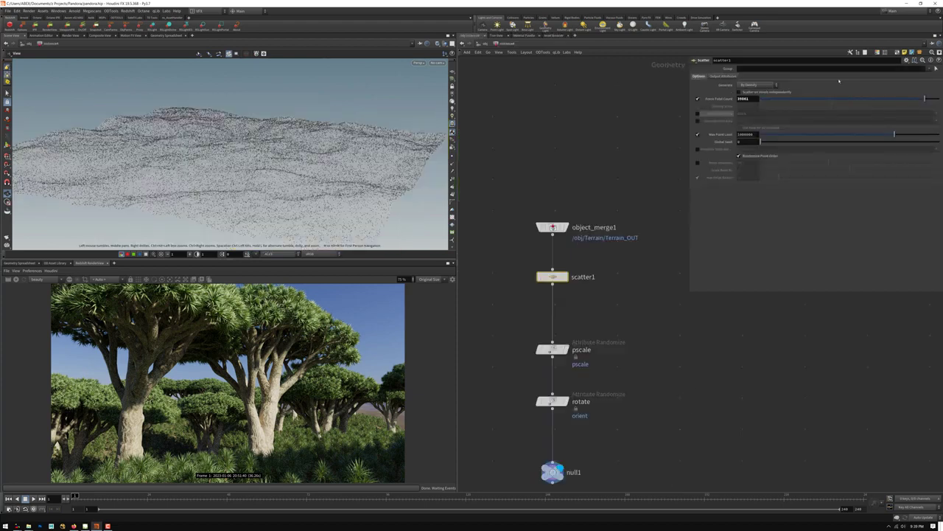
{"action": "left_click_drag", "start_coordinate": [919, 99], "coordinate": [876, 99]}
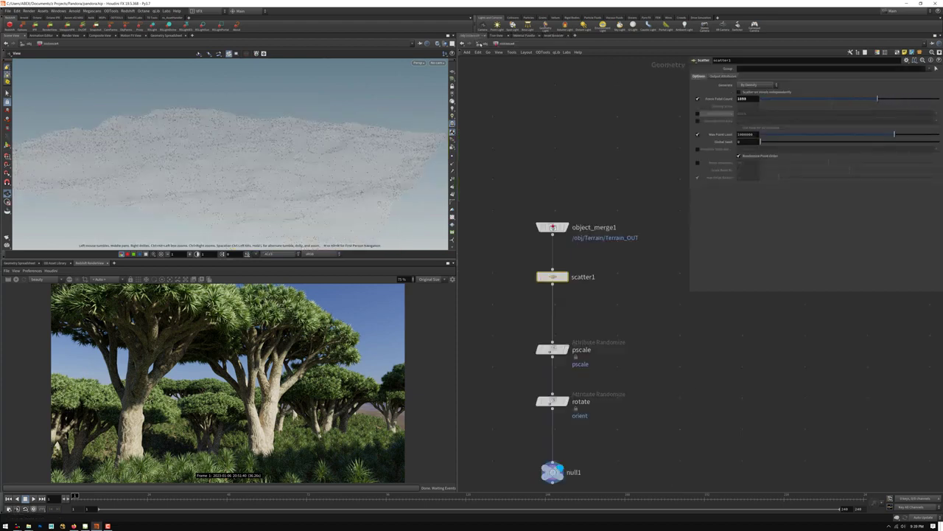
{"action": "left_click", "coordinate": [482, 43]}
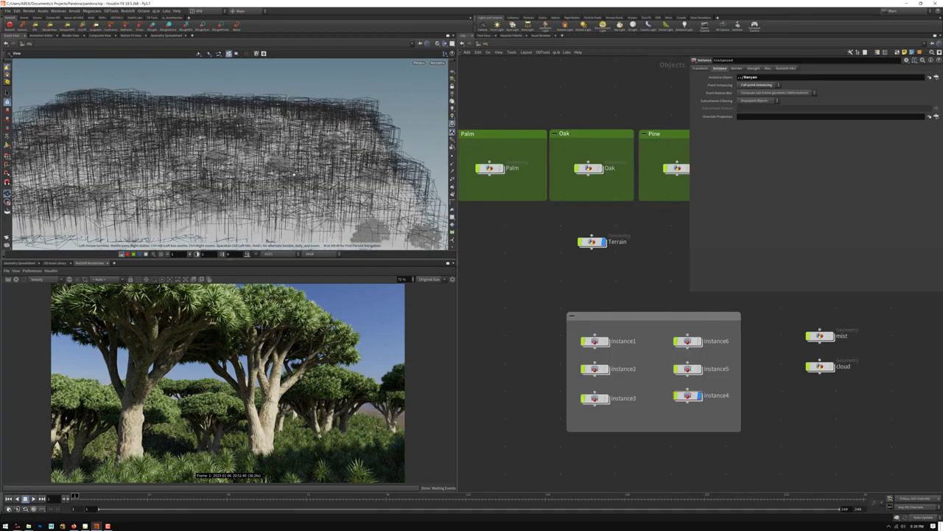
Look through the scene camera, frame the instanced banyans on the terrain and start the Redshift render.
{"action": "left_click", "coordinate": [438, 63]}
{"action": "left_click", "coordinate": [442, 91]}
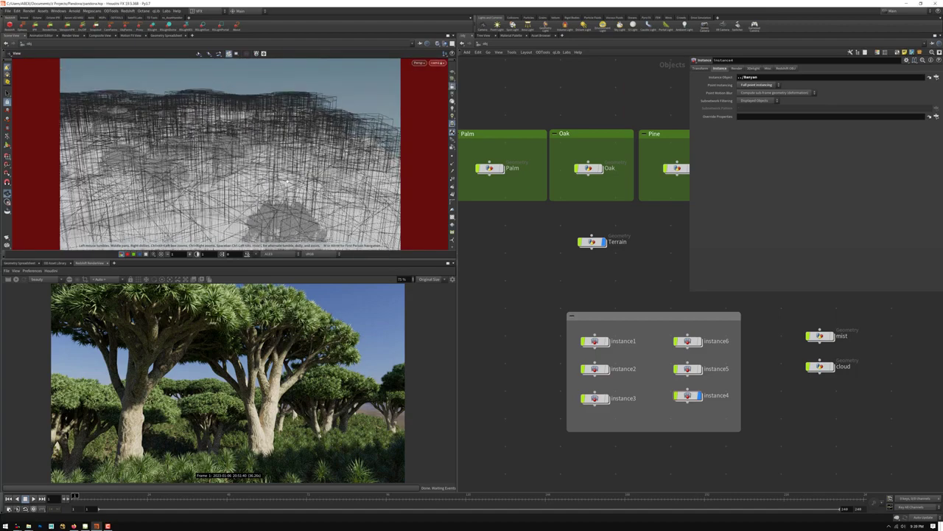
{"action": "left_click_drag", "start_coordinate": [301, 186], "coordinate": [338, 203]}
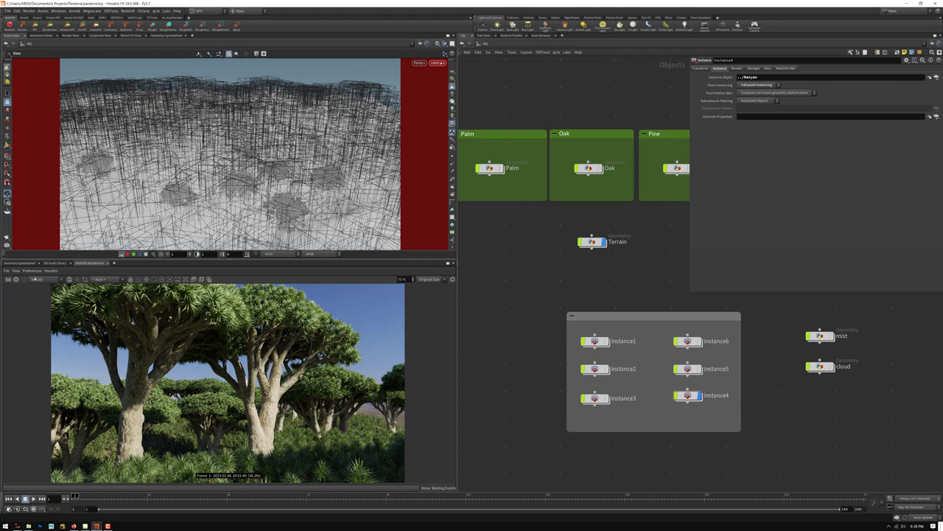
{"action": "left_click", "coordinate": [16, 279]}
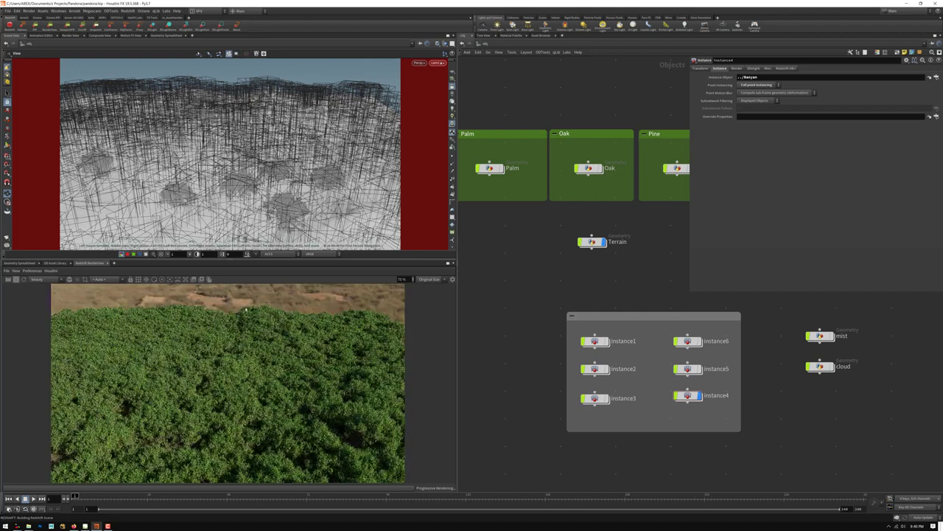
Examine the density and leaf detail of the banyan forest in the Redshift render.
{"action": "scroll", "coordinate": [267, 382], "scroll_direction": "down", "scroll_amount": 3}
{"action": "scroll", "coordinate": [267, 383], "scroll_direction": "up", "scroll_amount": 6}
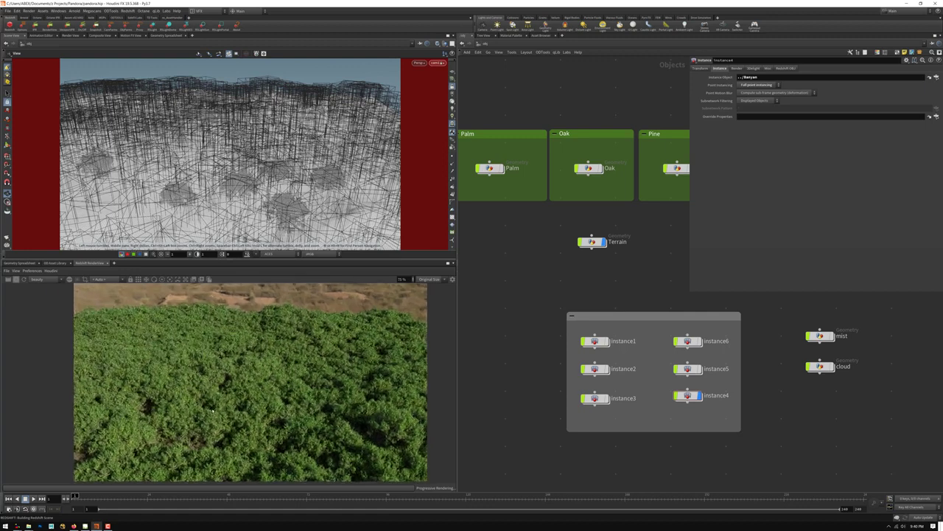
{"action": "scroll", "coordinate": [261, 389], "scroll_direction": "down", "scroll_amount": 5}
{"action": "scroll", "coordinate": [260, 390], "scroll_direction": "down", "scroll_amount": 1}
{"action": "scroll", "coordinate": [310, 319], "scroll_direction": "up", "scroll_amount": 5}
{"action": "scroll", "coordinate": [337, 365], "scroll_direction": "down", "scroll_amount": 5}
{"action": "scroll", "coordinate": [274, 398], "scroll_direction": "up", "scroll_amount": 4}
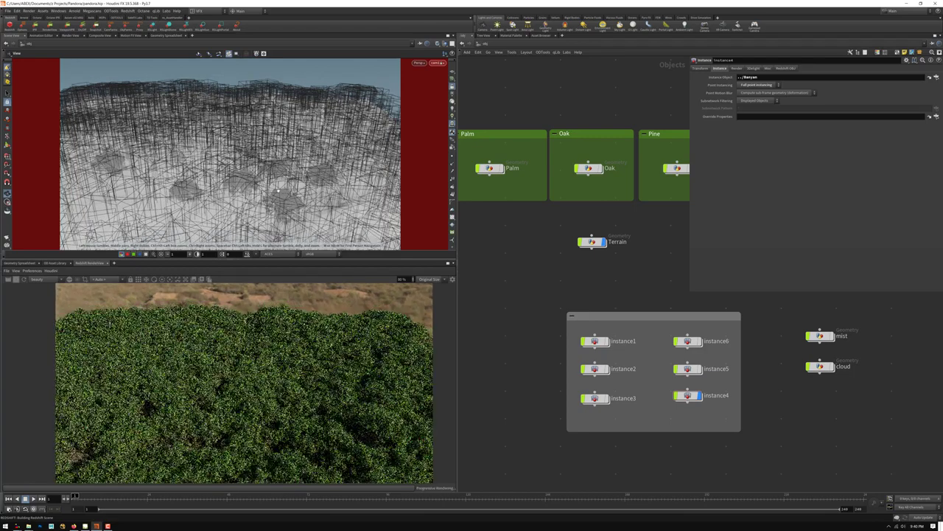
Reframe the camera toward the horizon and check the banyan forest against the distant mountains in the render.
{"action": "left_click_drag", "start_coordinate": [277, 189], "coordinate": [281, 165]}
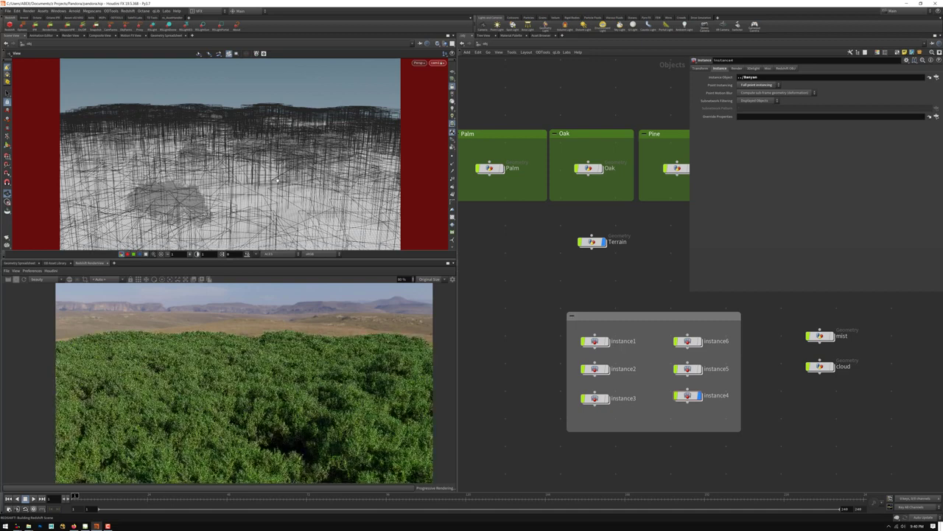
{"action": "left_click_drag", "start_coordinate": [280, 180], "coordinate": [318, 173]}
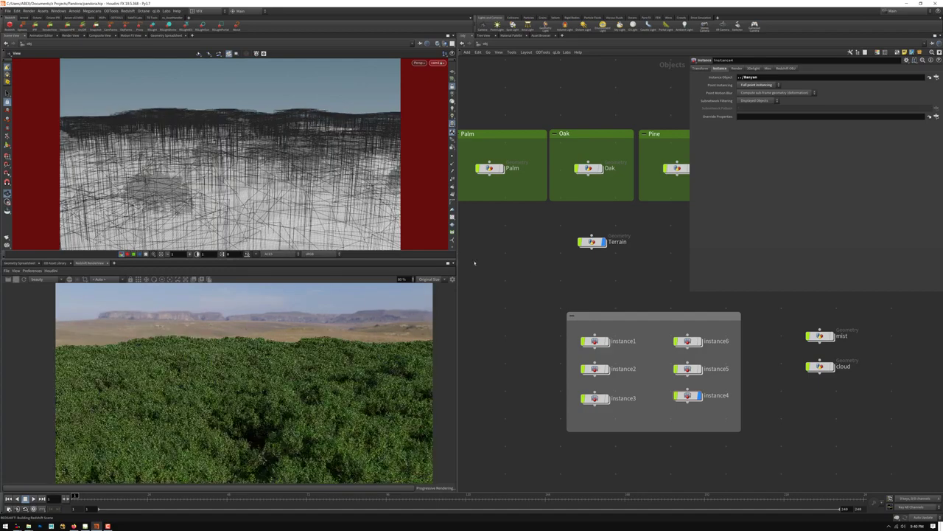
{"action": "left_click_drag", "start_coordinate": [267, 184], "coordinate": [266, 205]}
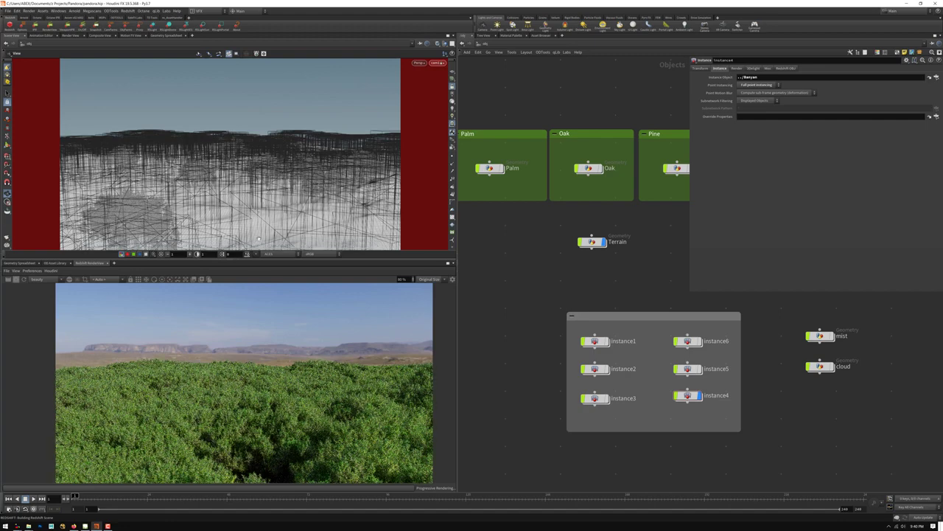
{"action": "scroll", "coordinate": [245, 378], "scroll_direction": "up", "scroll_amount": 3}
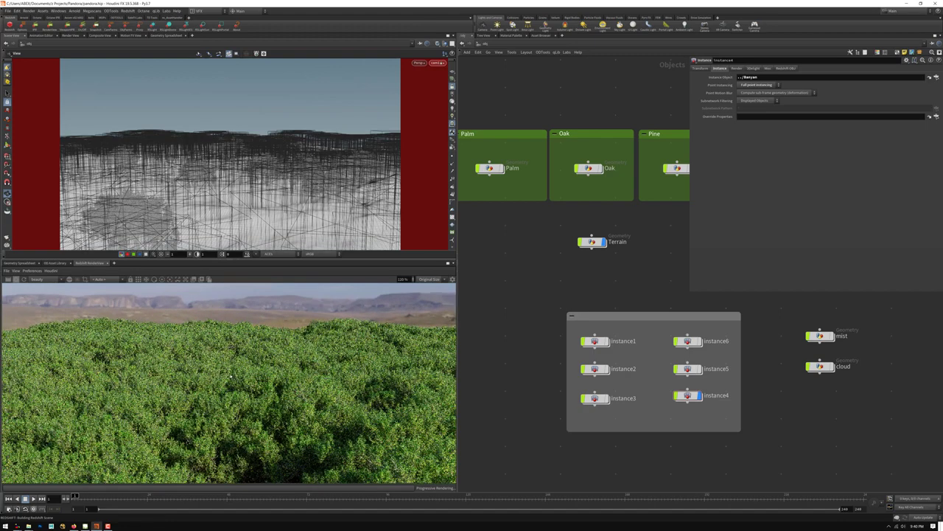
{"action": "scroll", "coordinate": [237, 372], "scroll_direction": "down", "scroll_amount": 1}
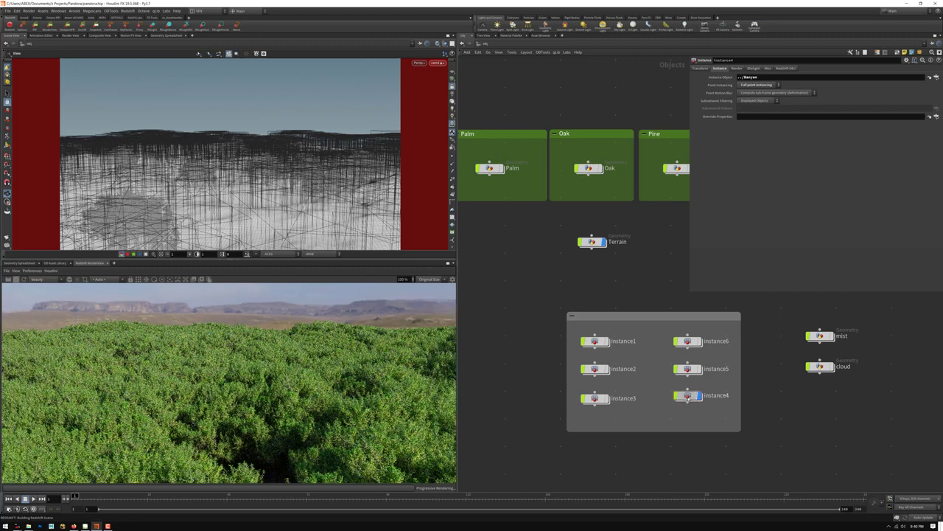
Set the total point count of scatter1 inside instance4 to 1000 and return to the object level.
{"action": "double_click", "coordinate": [687, 395]}
{"action": "left_click_drag", "start_coordinate": [753, 98], "coordinate": [709, 98]}
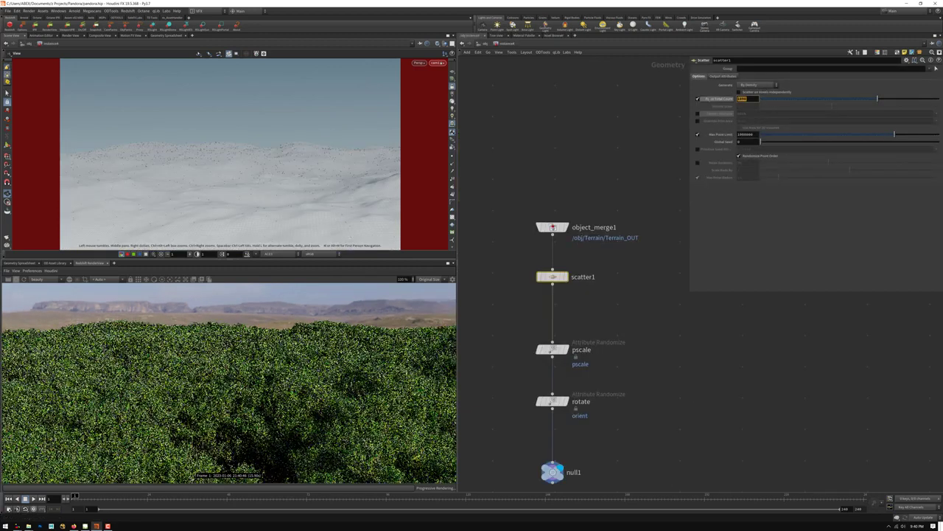
{"action": "type", "text": "1000"}
{"action": "key", "text": "Return"}
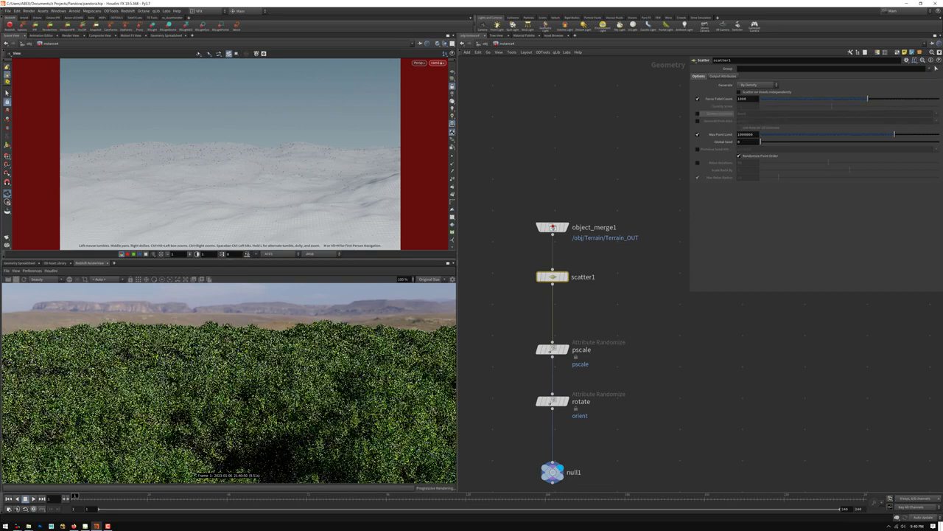
{"action": "left_click", "coordinate": [488, 43]}
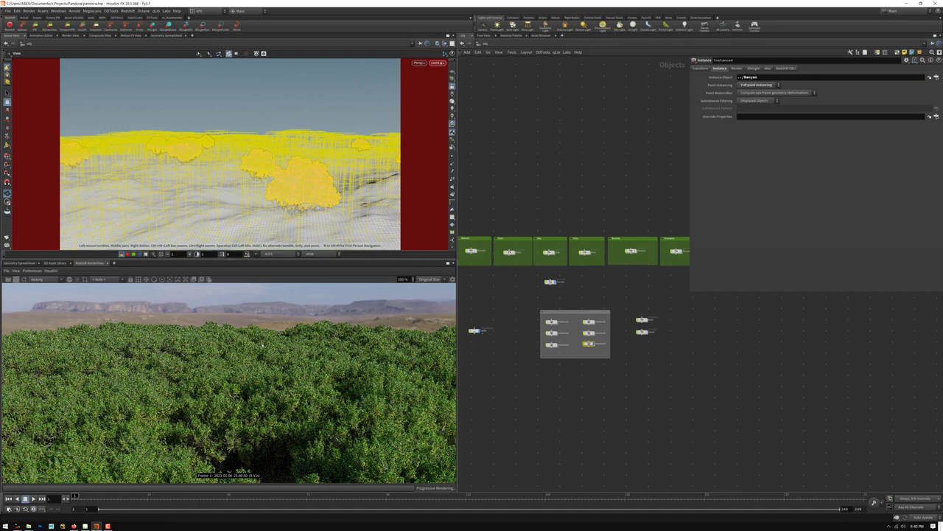
Examine the thinned banyan forest in the live render from high and low camera angles.
{"action": "scroll", "coordinate": [260, 369], "scroll_direction": "down", "scroll_amount": 5}
{"action": "scroll", "coordinate": [259, 390], "scroll_direction": "up", "scroll_amount": 4}
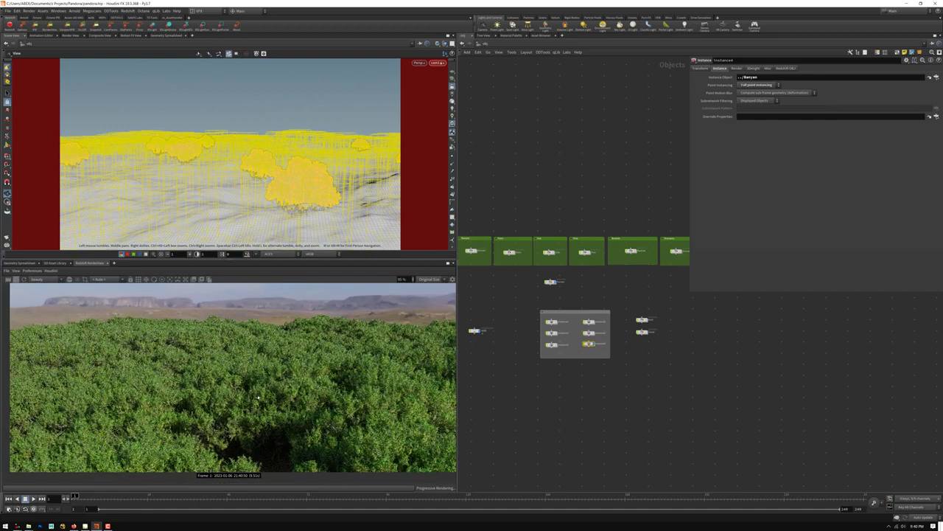
{"action": "right_click_drag", "start_coordinate": [230, 187], "coordinate": [314, 179]}
{"action": "left_click_drag", "start_coordinate": [313, 181], "coordinate": [237, 168]}
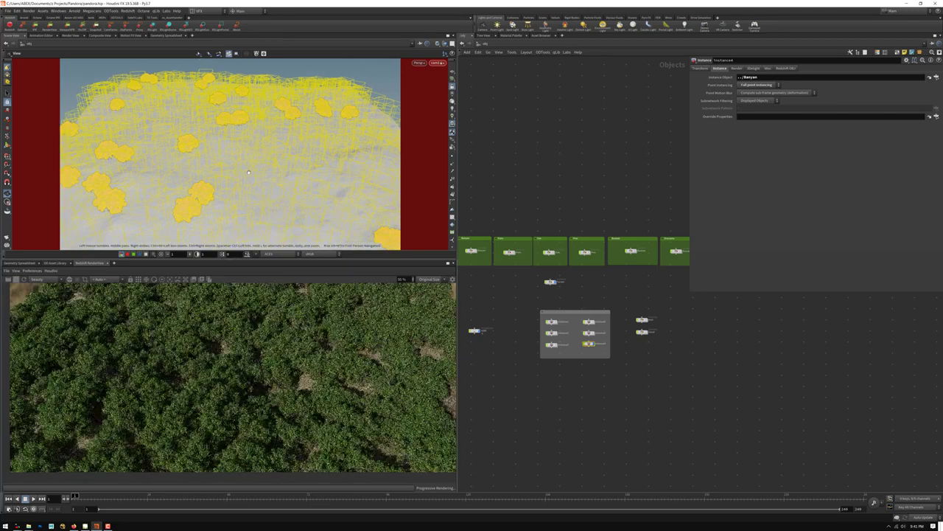
{"action": "left_click_drag", "start_coordinate": [260, 180], "coordinate": [219, 189]}
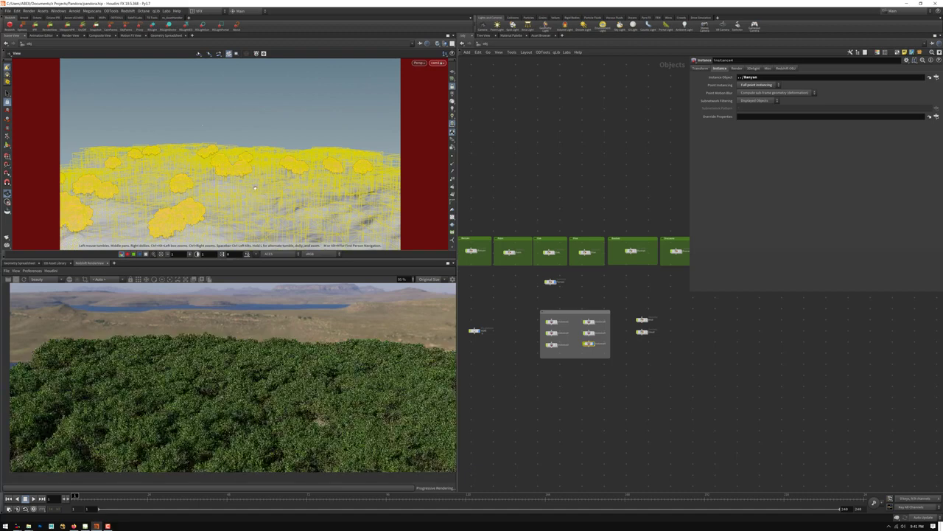
{"action": "left_click_drag", "start_coordinate": [257, 200], "coordinate": [275, 178]}
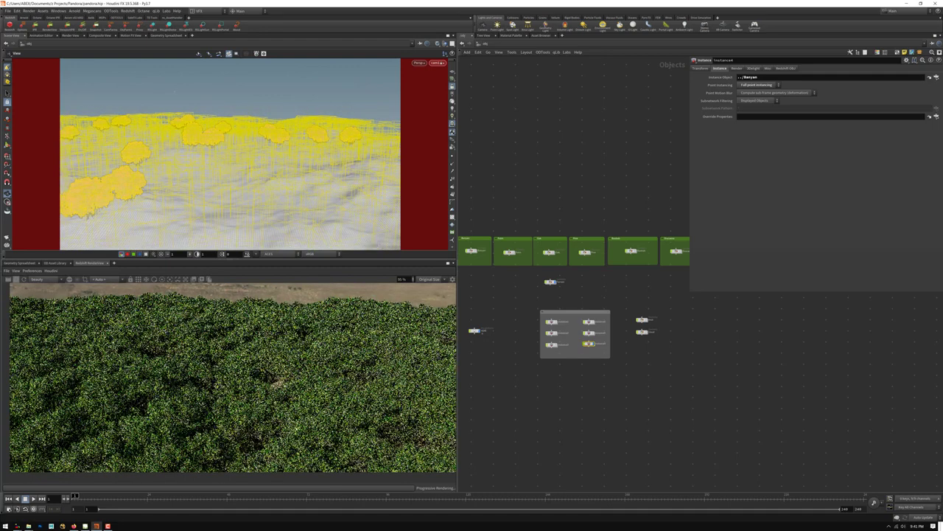
{"action": "scroll", "coordinate": [214, 343], "scroll_direction": "down", "scroll_amount": 1}
{"action": "scroll", "coordinate": [247, 390], "scroll_direction": "up", "scroll_amount": 2}
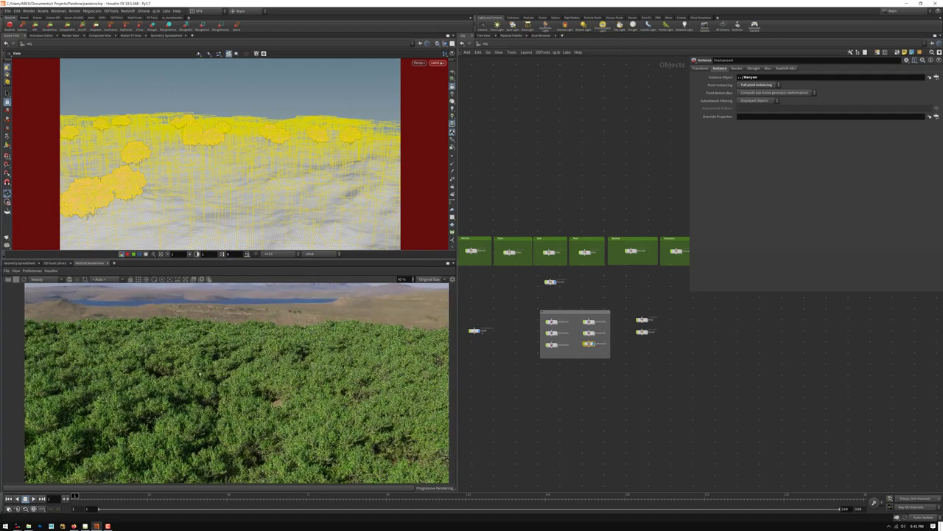
Inspect the banyan forest in the Redshift render at several magnifications, from the foreground foliage to the distant lake and mountains.
{"action": "scroll", "coordinate": [249, 385], "scroll_direction": "down", "scroll_amount": 1}
{"action": "scroll", "coordinate": [254, 377], "scroll_direction": "up", "scroll_amount": 3}
{"action": "scroll", "coordinate": [254, 373], "scroll_direction": "down", "scroll_amount": 2}
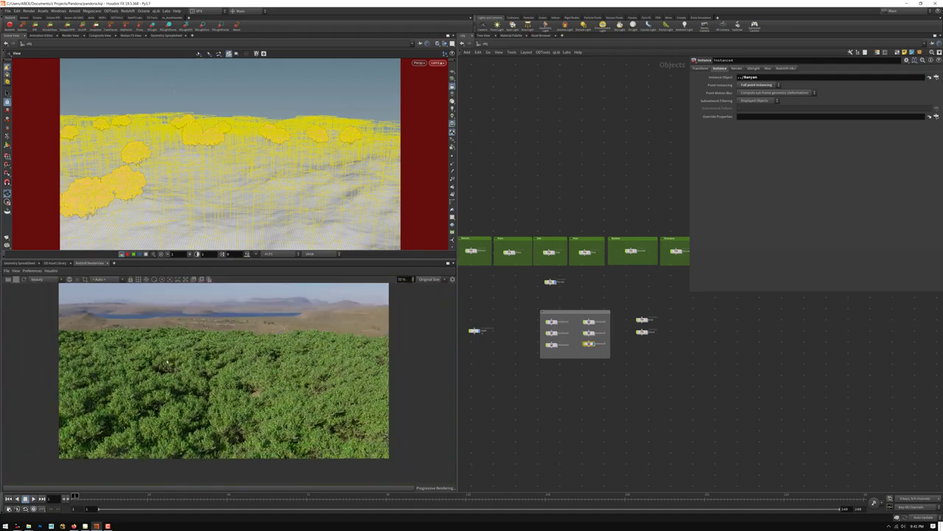
{"action": "scroll", "coordinate": [228, 368], "scroll_direction": "up", "scroll_amount": 1}
{"action": "scroll", "coordinate": [205, 362], "scroll_direction": "down", "scroll_amount": 2}
{"action": "scroll", "coordinate": [204, 364], "scroll_direction": "up", "scroll_amount": 2}
{"action": "scroll", "coordinate": [201, 354], "scroll_direction": "down", "scroll_amount": 1}
{"action": "scroll", "coordinate": [241, 392], "scroll_direction": "up", "scroll_amount": 2}
{"action": "scroll", "coordinate": [242, 372], "scroll_direction": "down", "scroll_amount": 1}
{"action": "scroll", "coordinate": [241, 352], "scroll_direction": "up", "scroll_amount": 1}
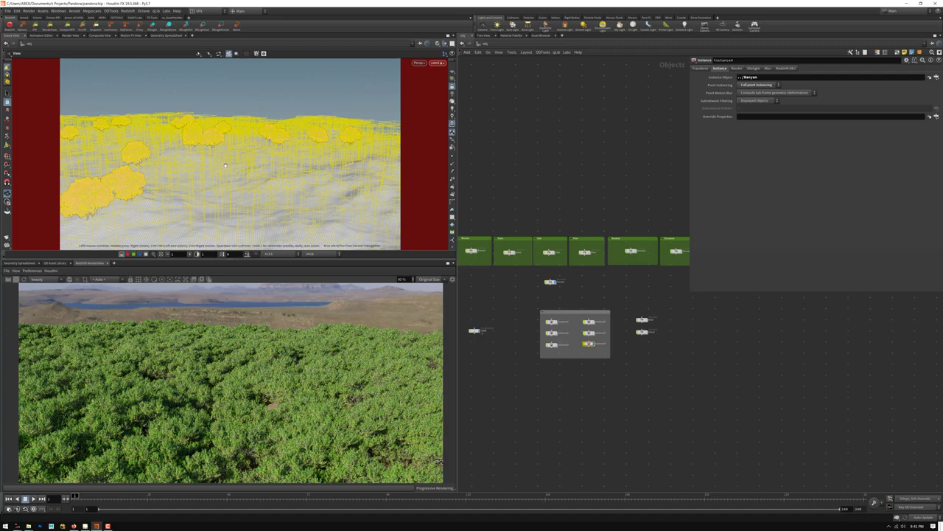
{"action": "scroll", "coordinate": [206, 371], "scroll_direction": "down", "scroll_amount": 2}
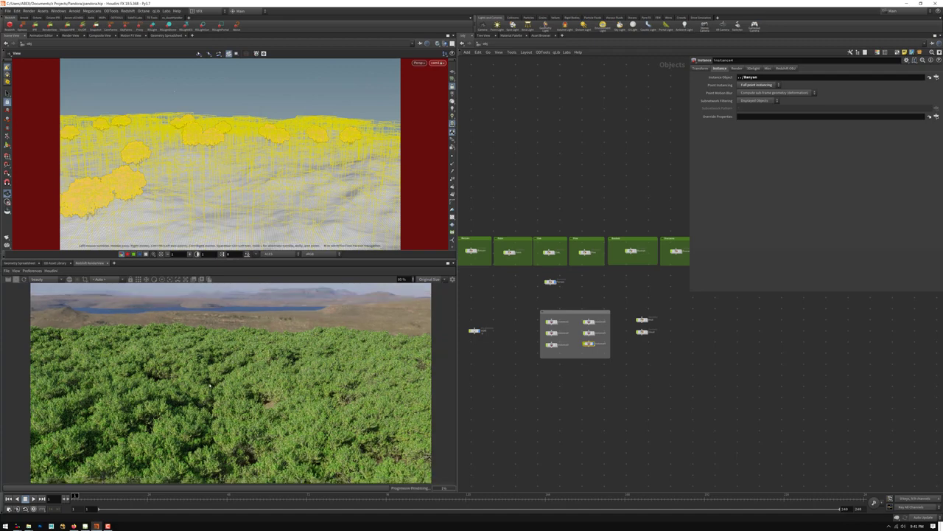
{"action": "scroll", "coordinate": [160, 322], "scroll_direction": "up", "scroll_amount": 1}
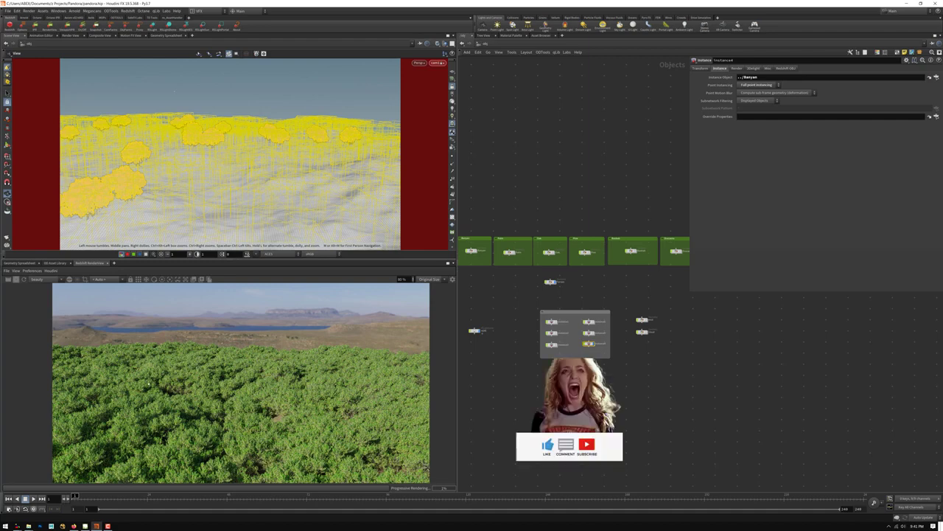
{"action": "scroll", "coordinate": [170, 343], "scroll_direction": "down", "scroll_amount": 1}
{"action": "scroll", "coordinate": [179, 360], "scroll_direction": "up", "scroll_amount": 1}
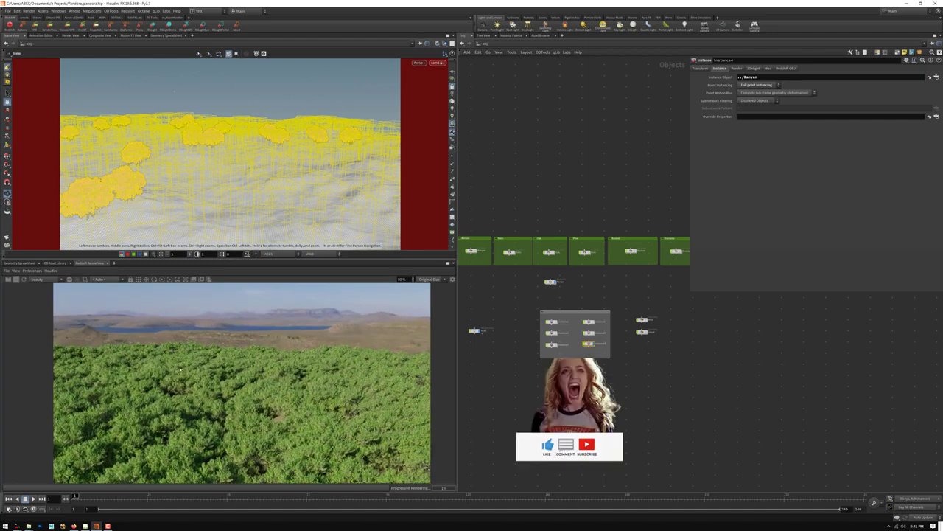
{"action": "scroll", "coordinate": [180, 369], "scroll_direction": "down", "scroll_amount": 2}
{"action": "scroll", "coordinate": [195, 372], "scroll_direction": "up", "scroll_amount": 2}
{"action": "scroll", "coordinate": [206, 374], "scroll_direction": "down", "scroll_amount": 2}
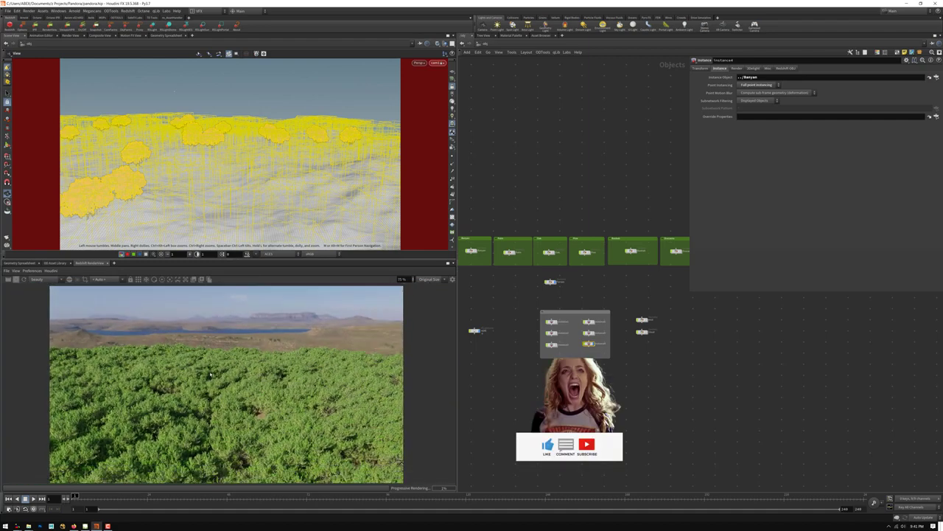